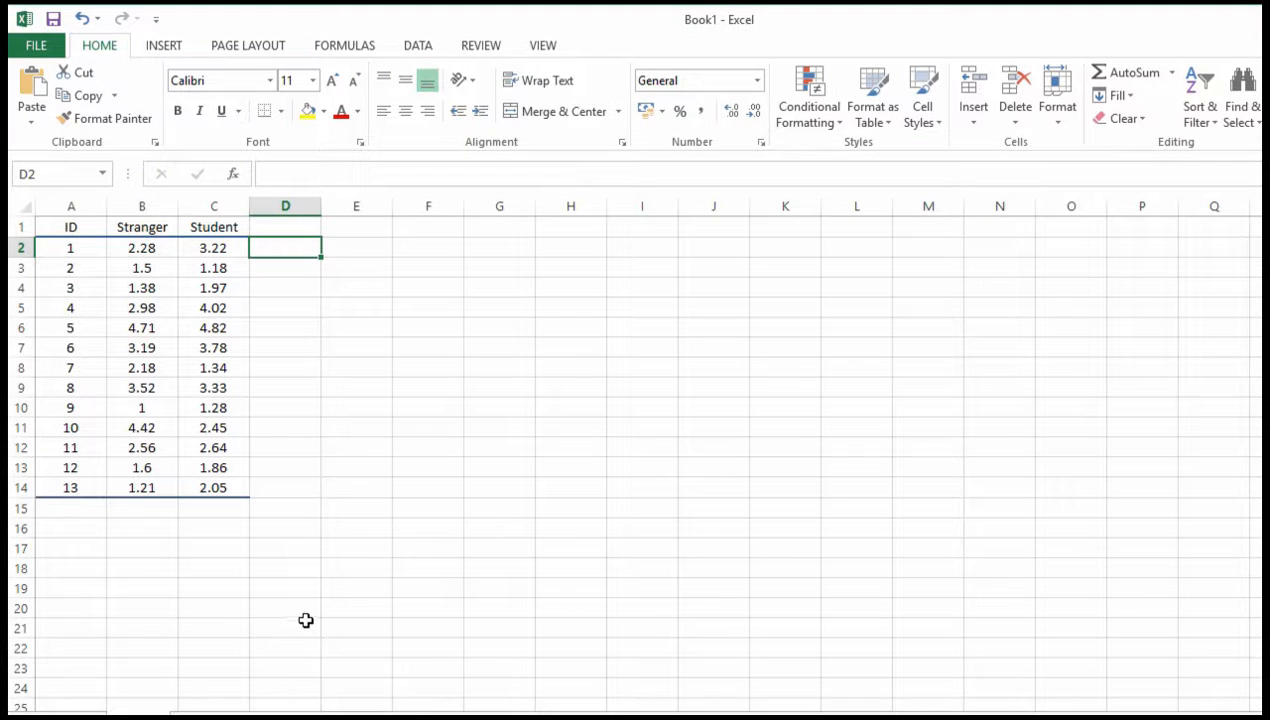
Calculate the mean of the Stranger column in cell B15 with =AVERAGE(B2:B14).
left_click(155, 507)
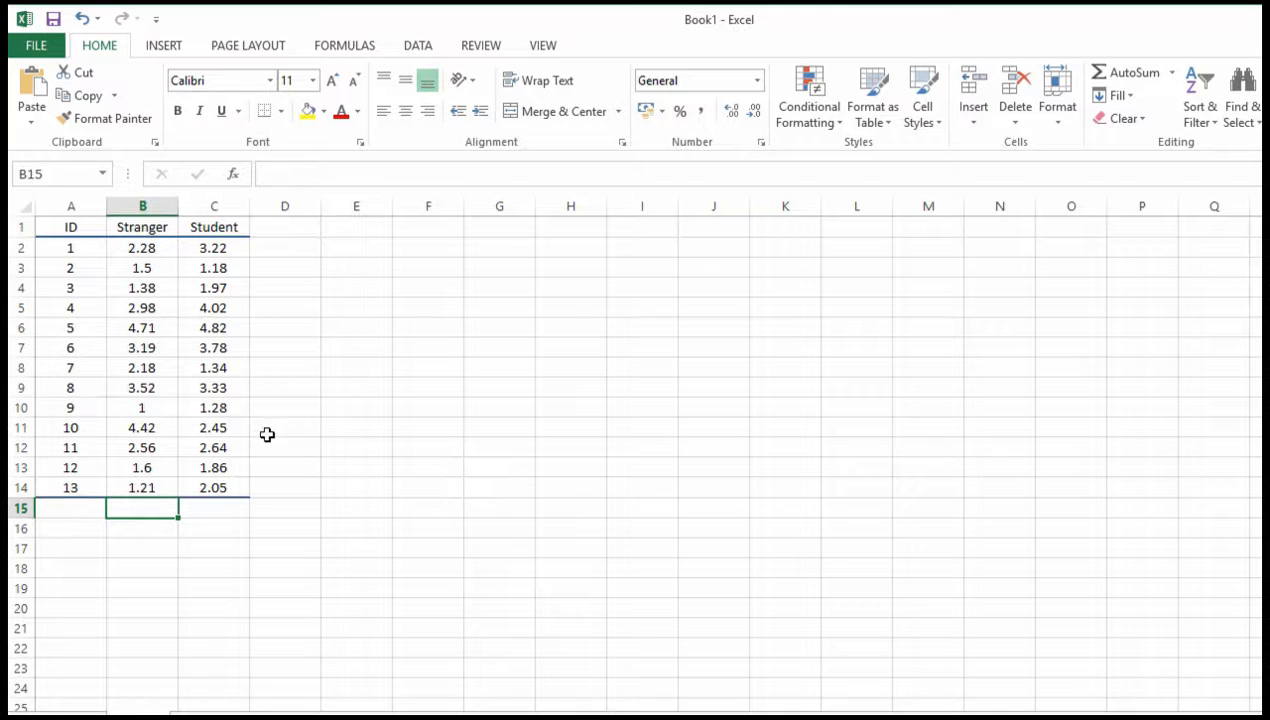
left_click_drag(165, 247, 142, 487)
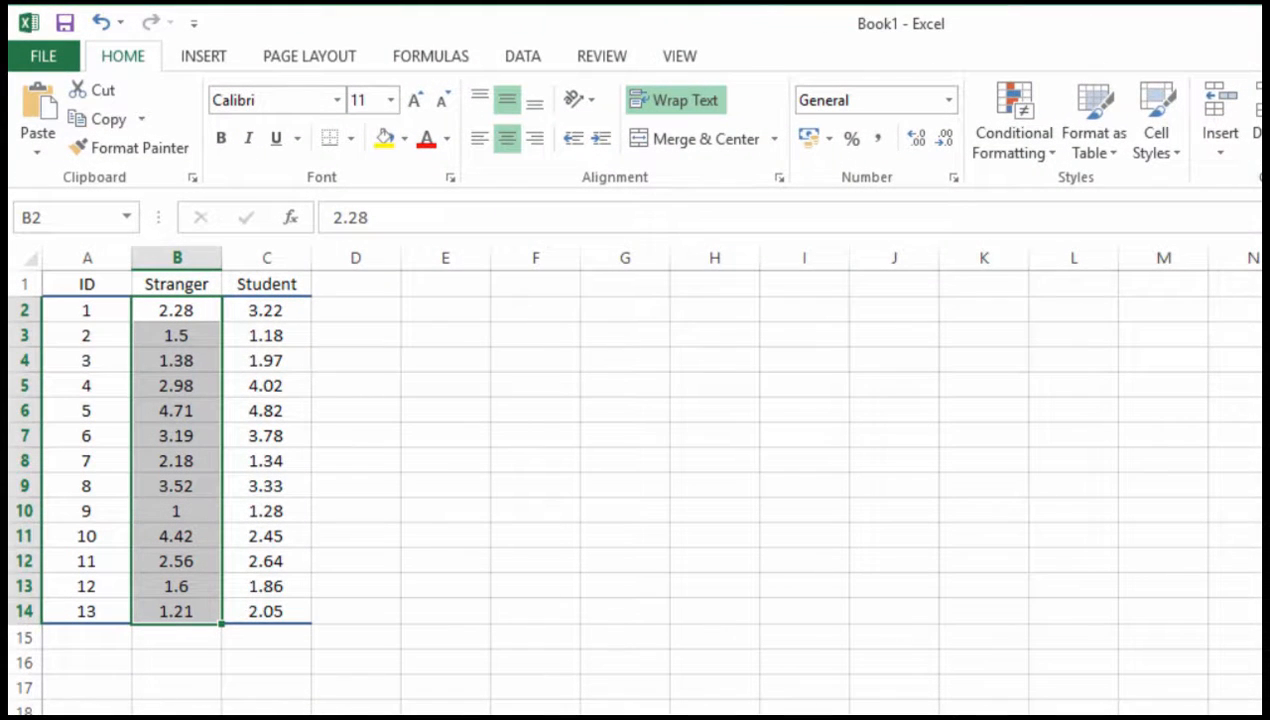
left_click(173, 643)
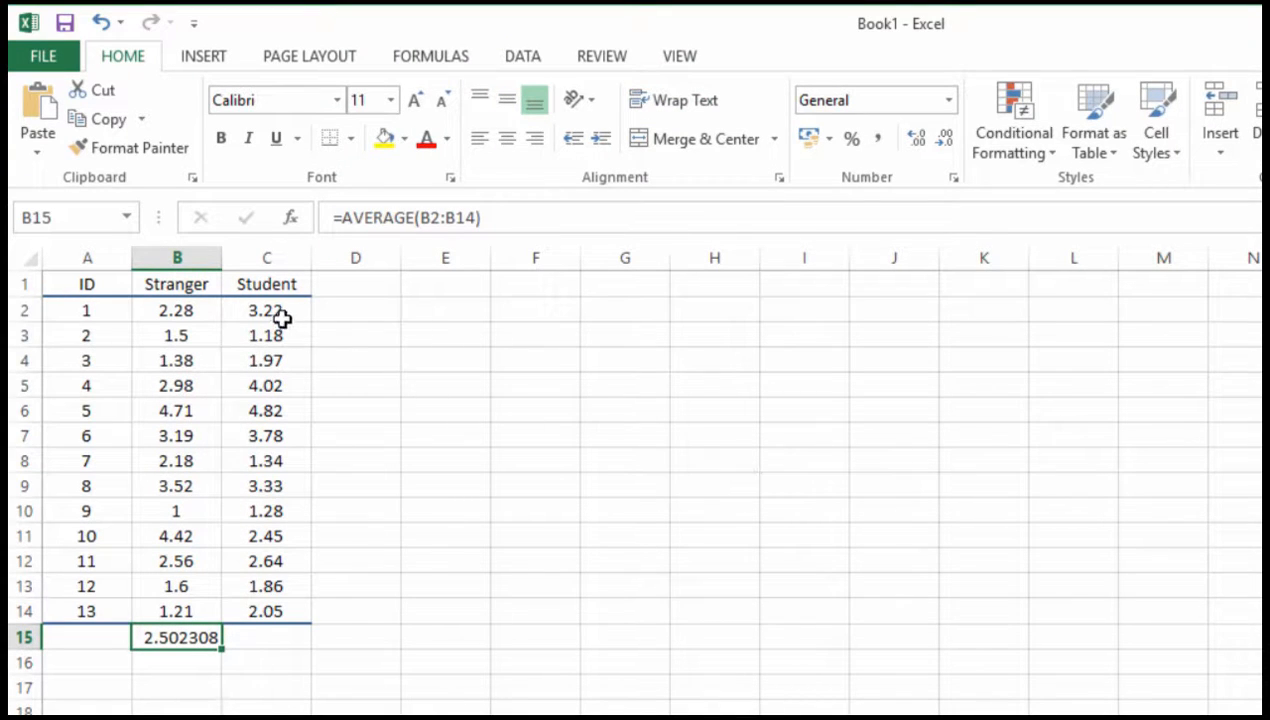
Calculate the mean of the Student column in cell C15 with =AVERAGE(C2:C14).
left_click_drag(272, 311, 268, 604)
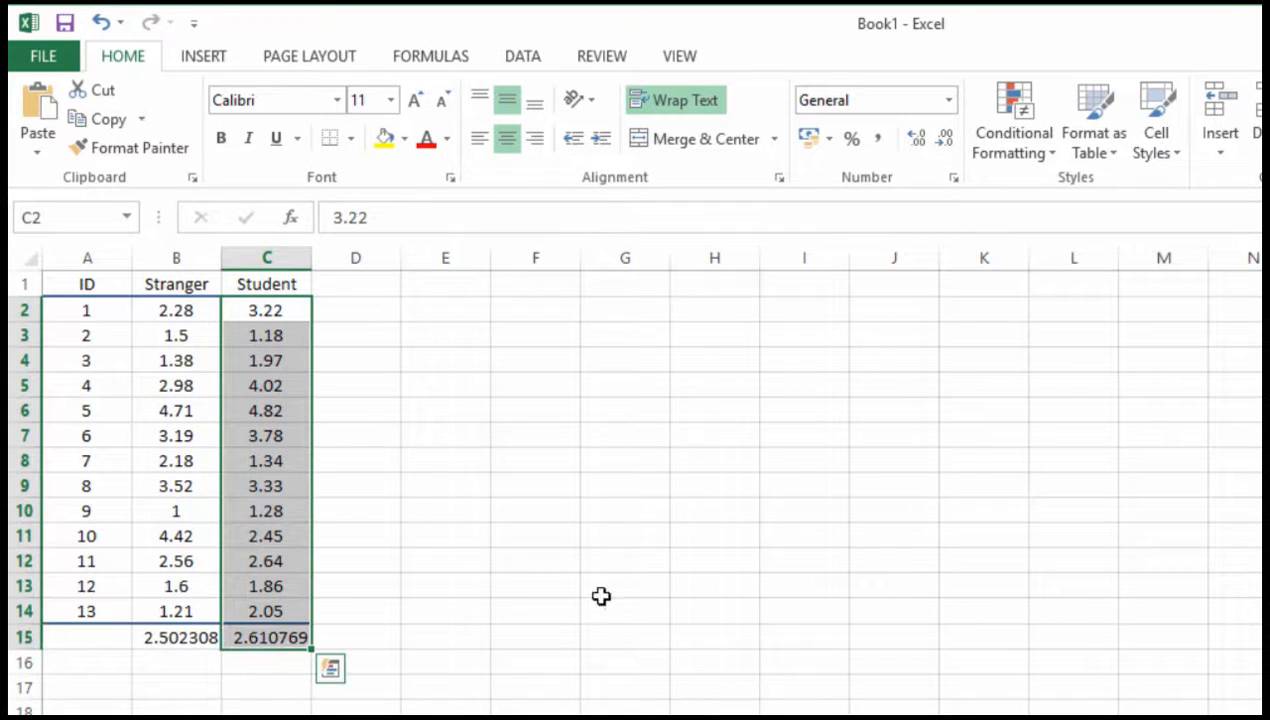
left_click(403, 617)
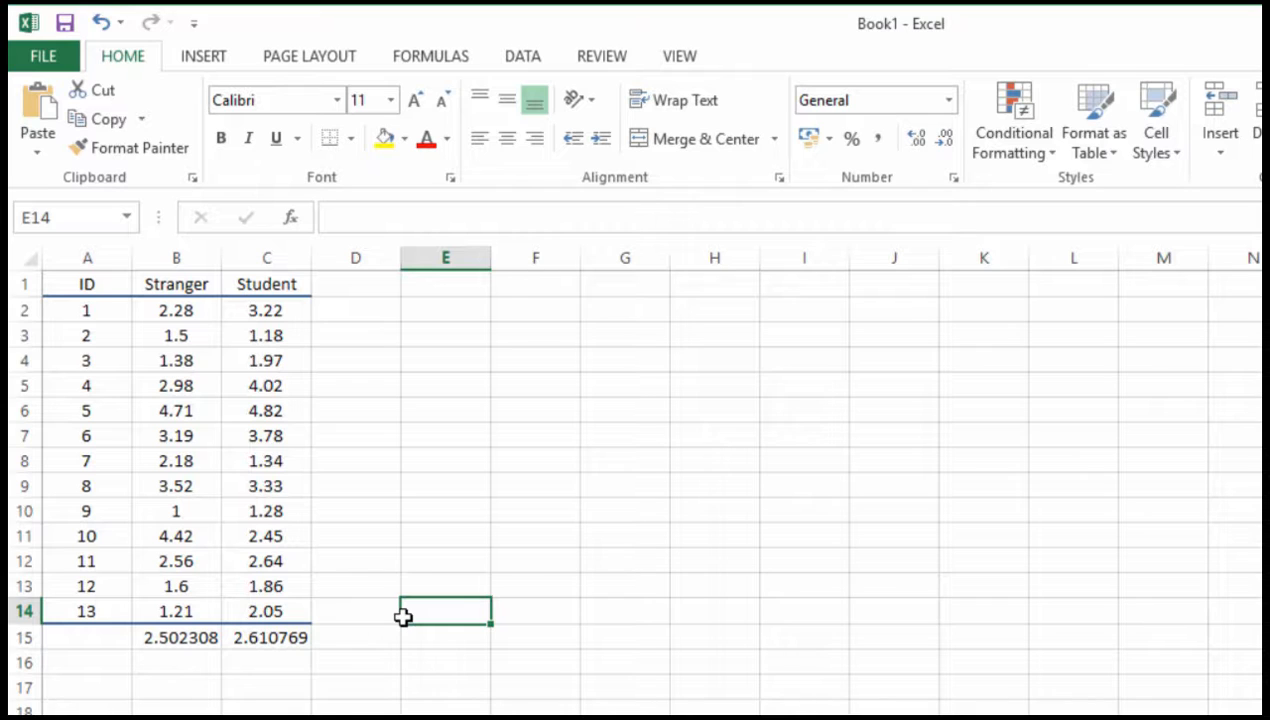
left_click(213, 629)
left_click(261, 632)
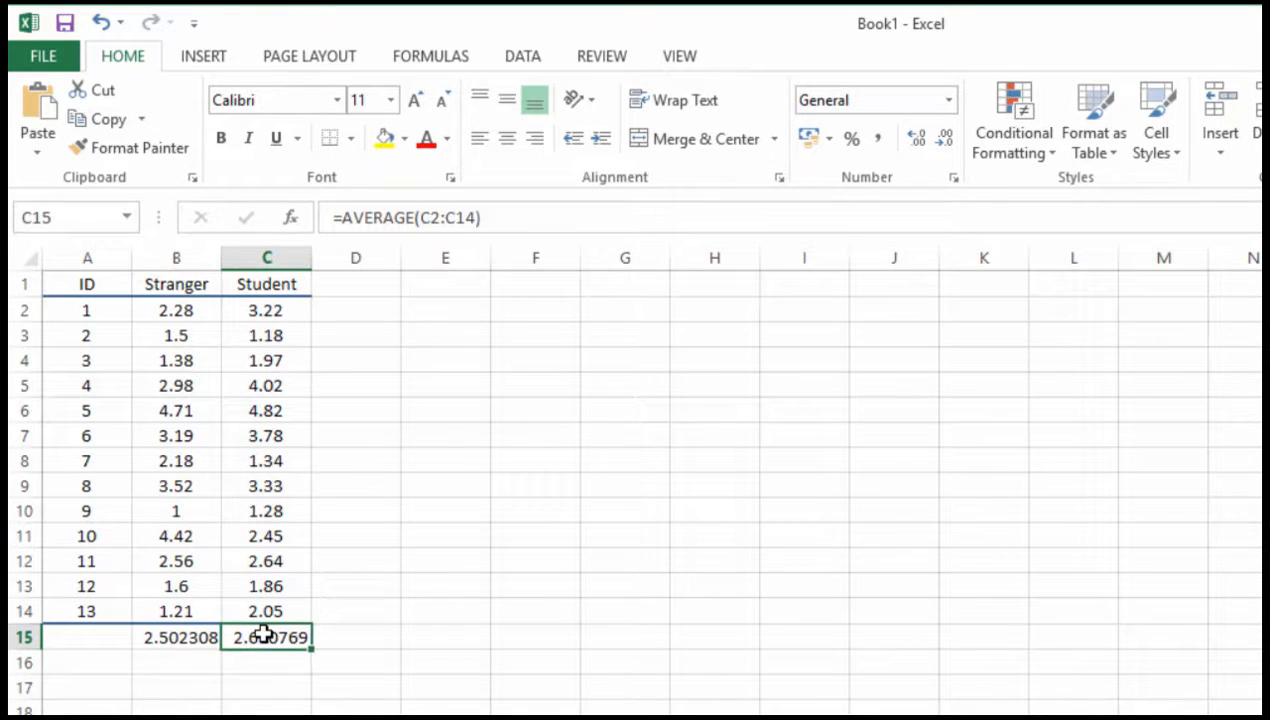
Calculate the Stranger column's standard deviation in cell B16 with =STDEV(B2:B14).
left_click(164, 660)
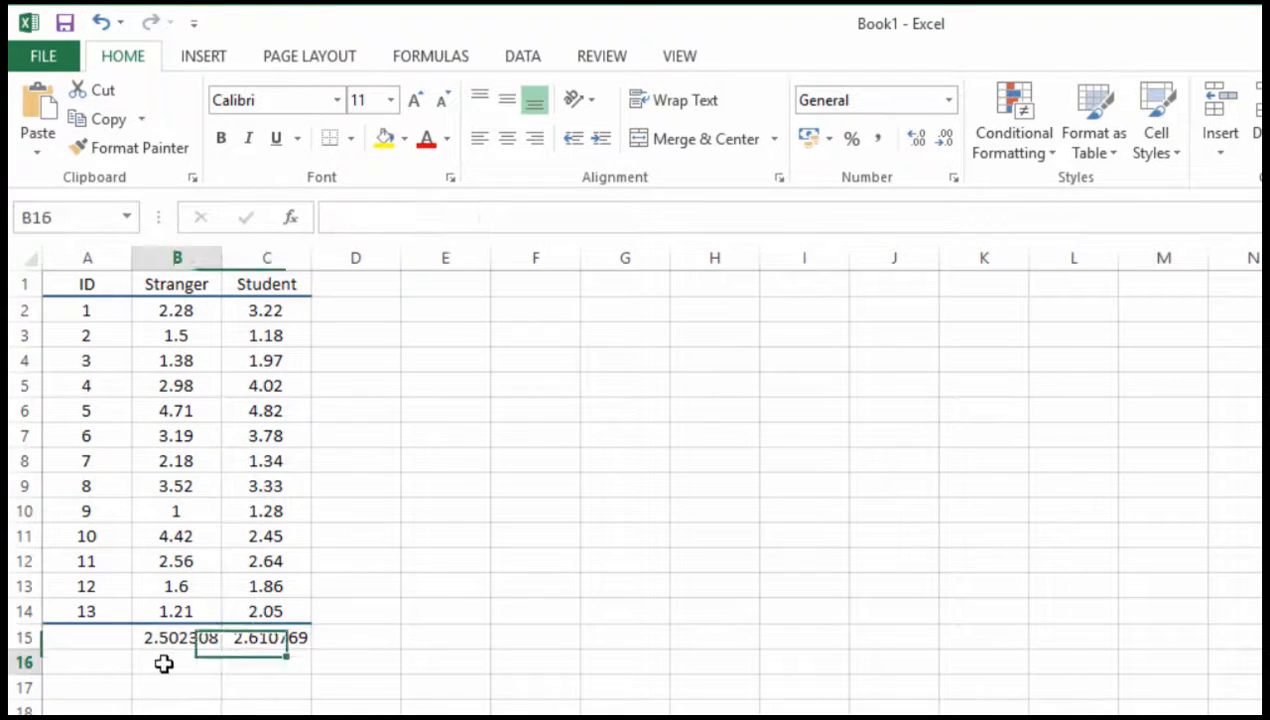
left_click(241, 660)
left_click(196, 660)
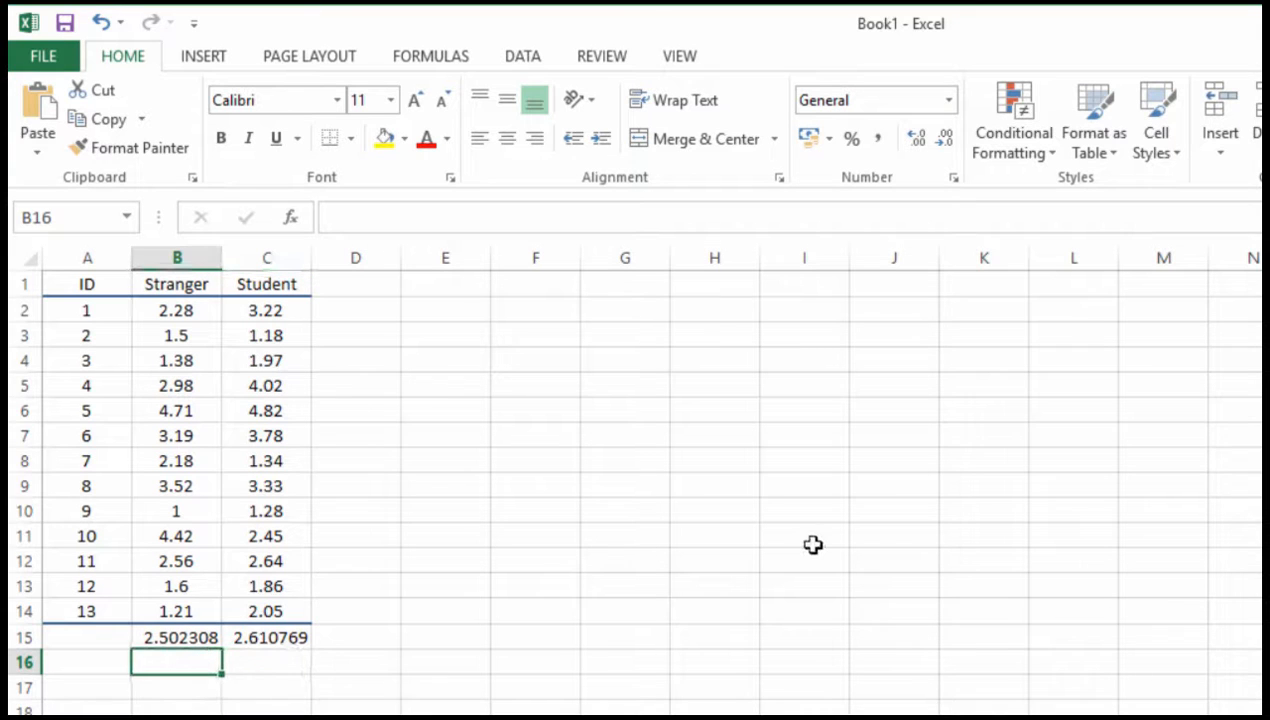
type("=")
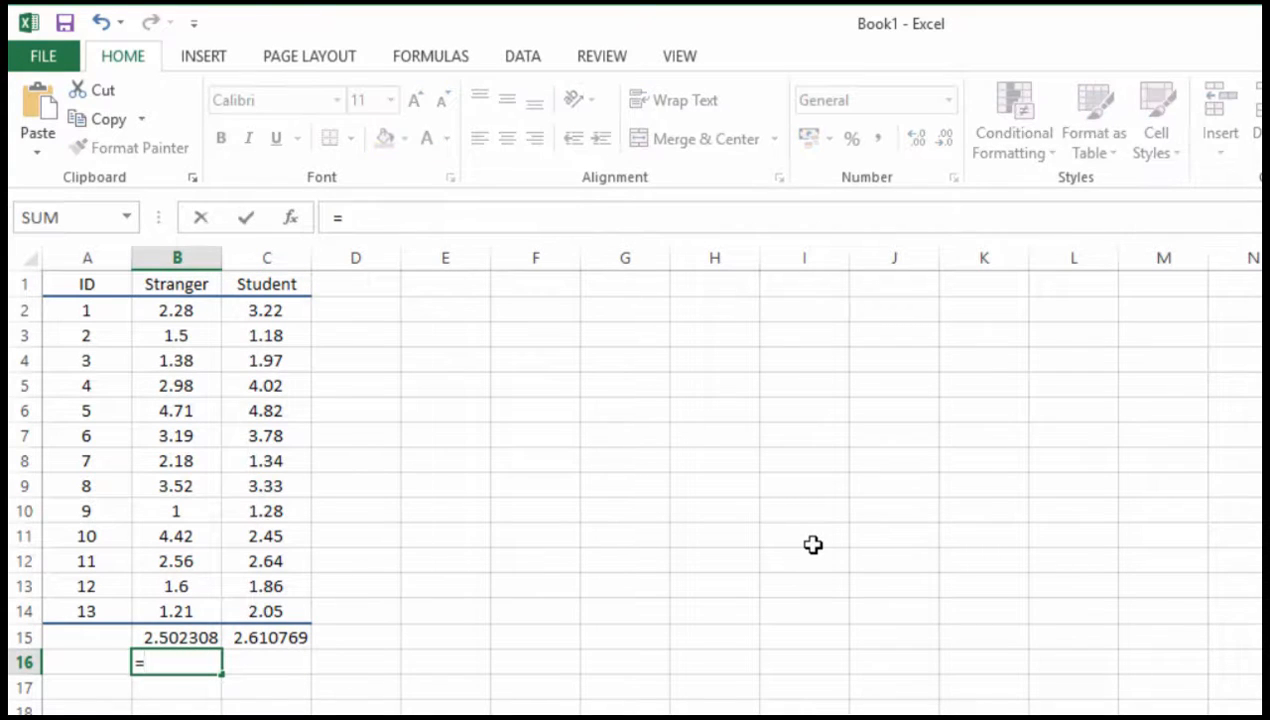
type("STD")
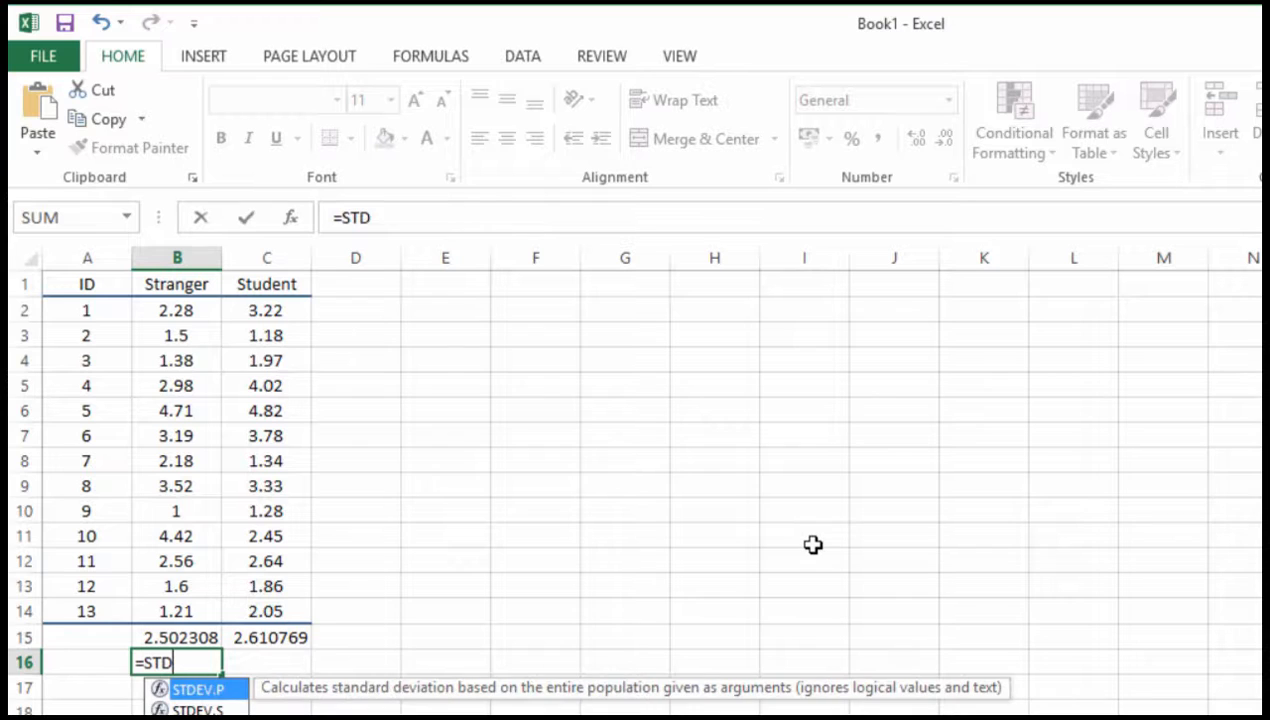
type("EV(")
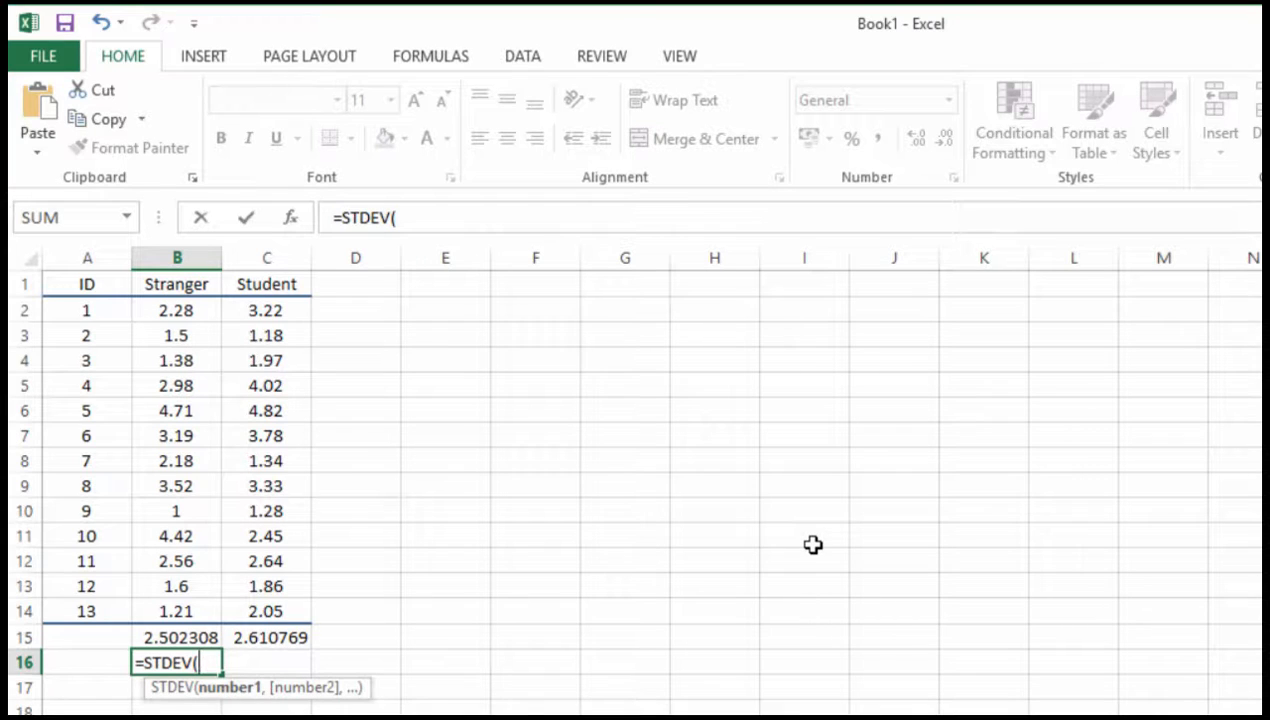
type("B2:")
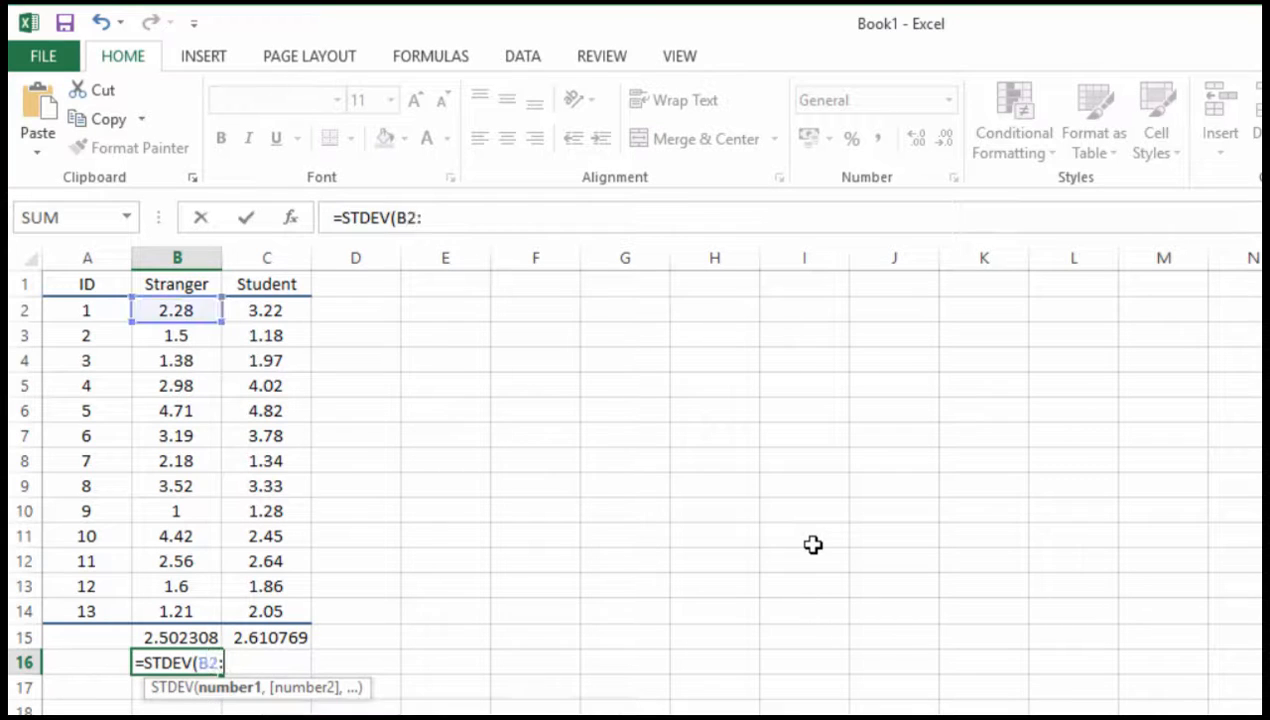
type("B14)")
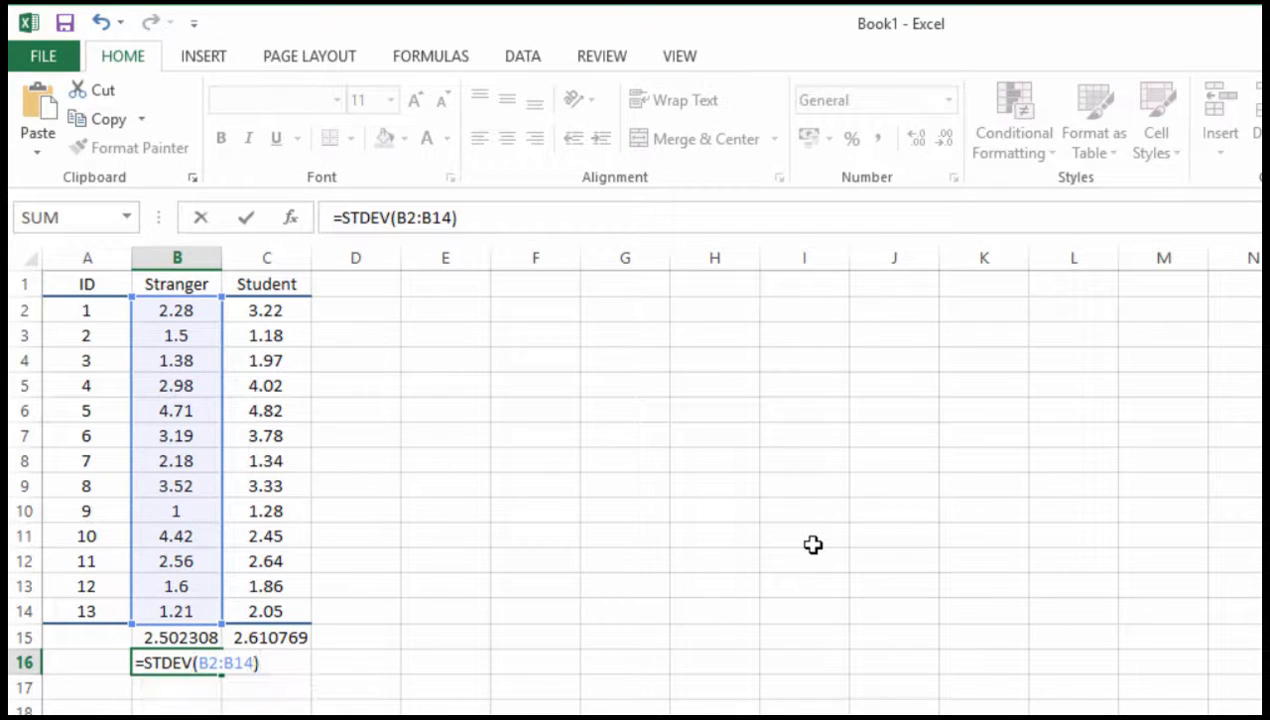
key("Return")
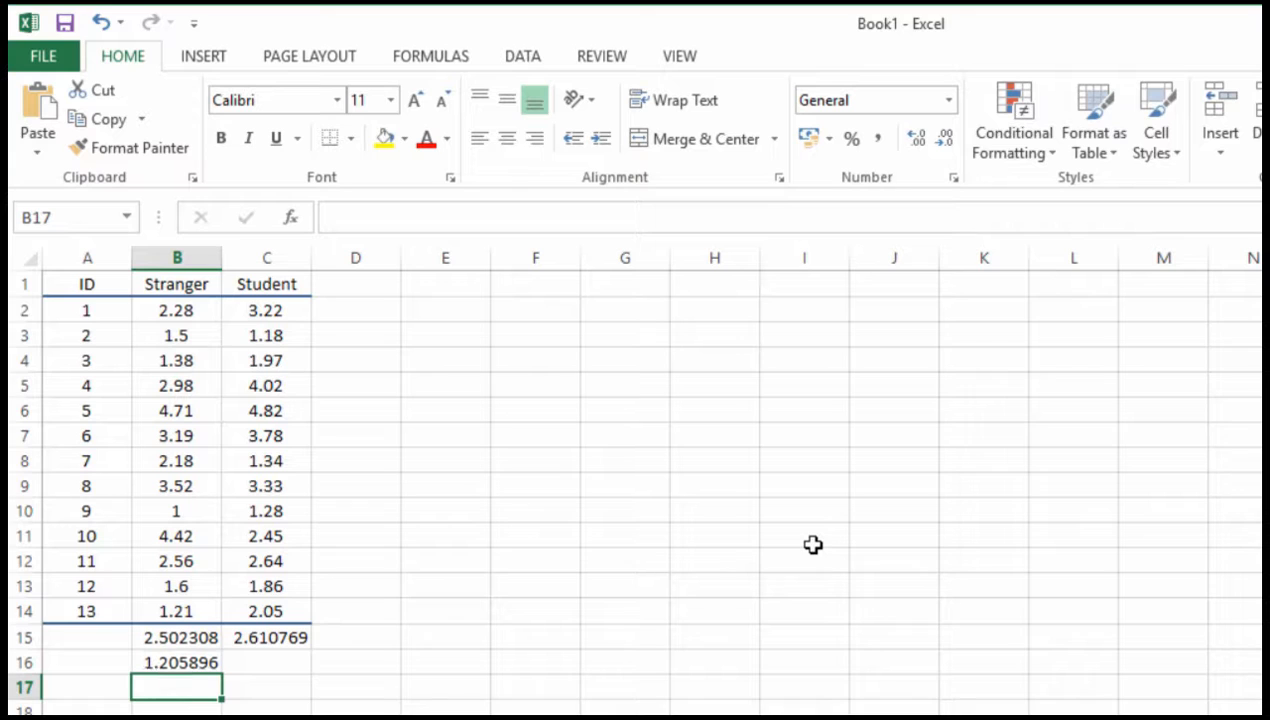
Calculate the Student column's standard deviation in cell C16 with =STDEV(C2:C14).
key("Up")
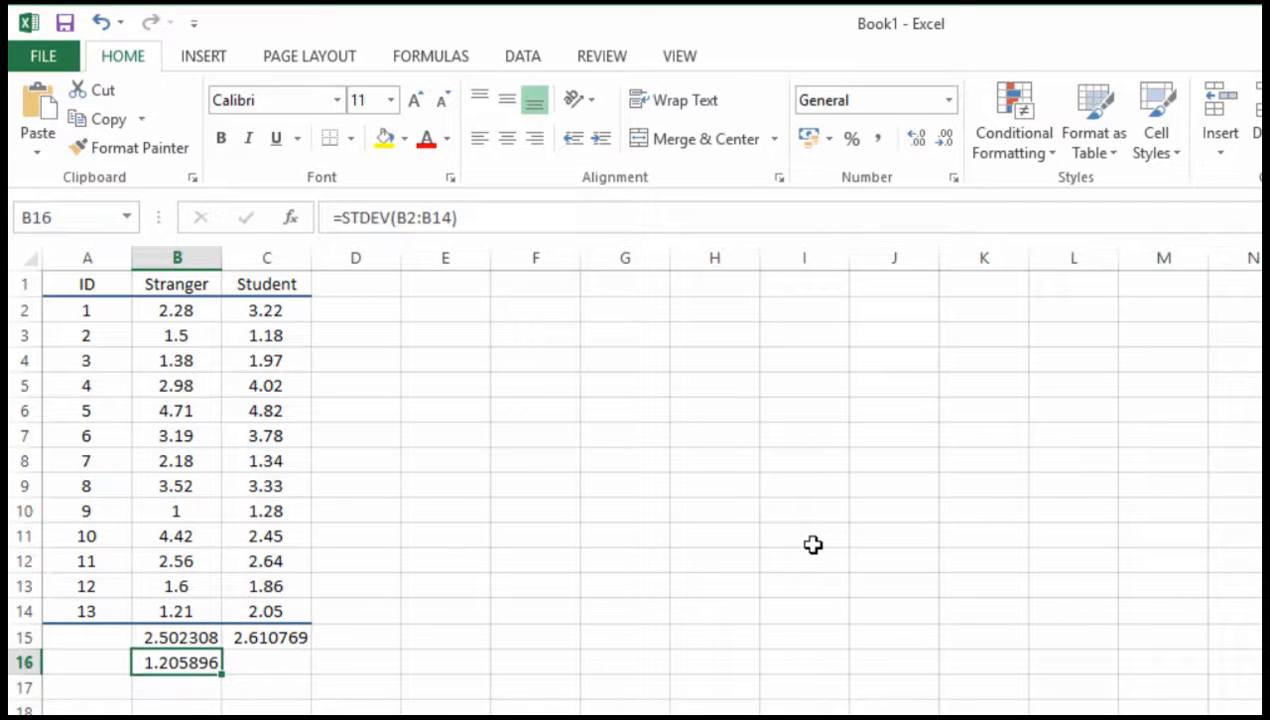
key("Right")
type("=")
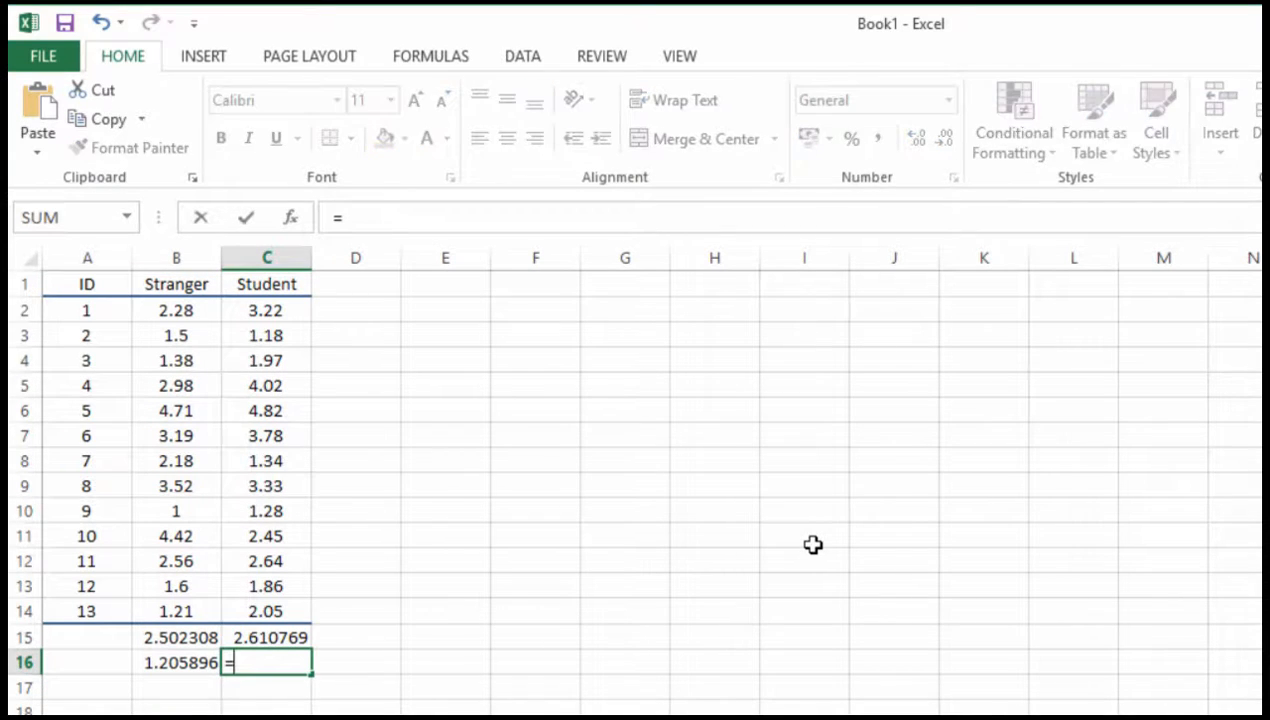
type("STEDVE")
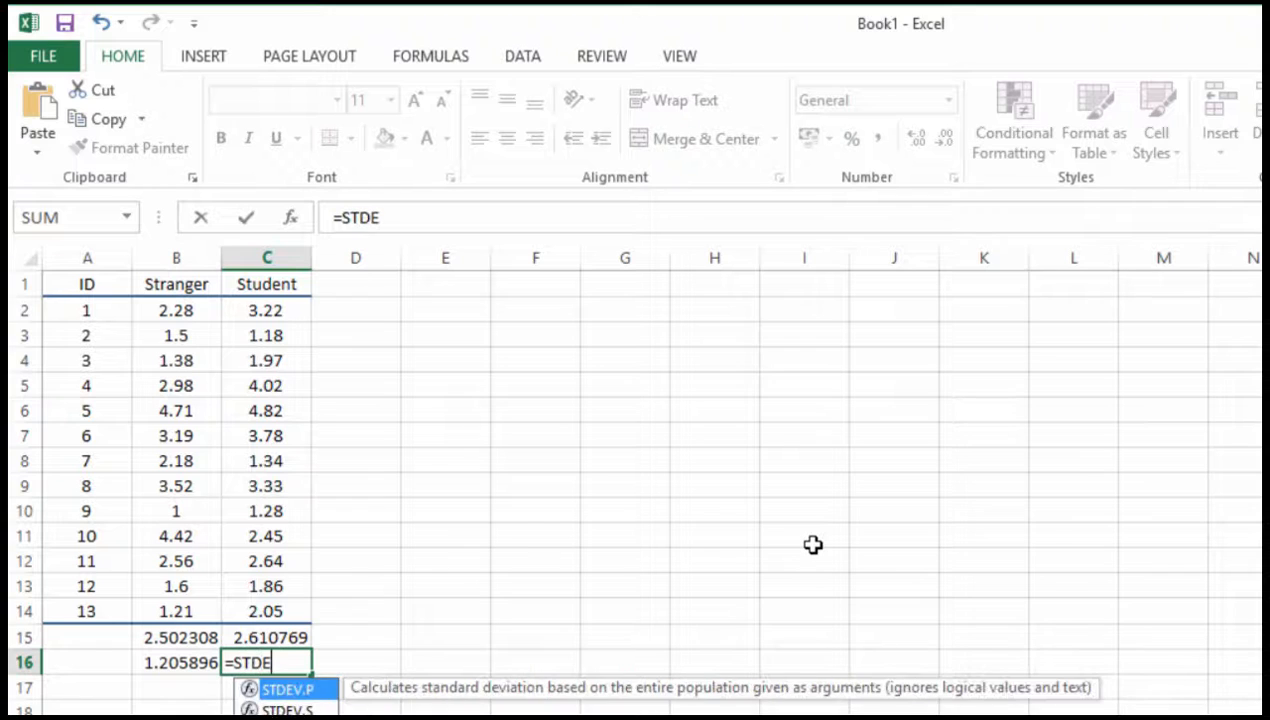
key("BackSpace")
type("(")
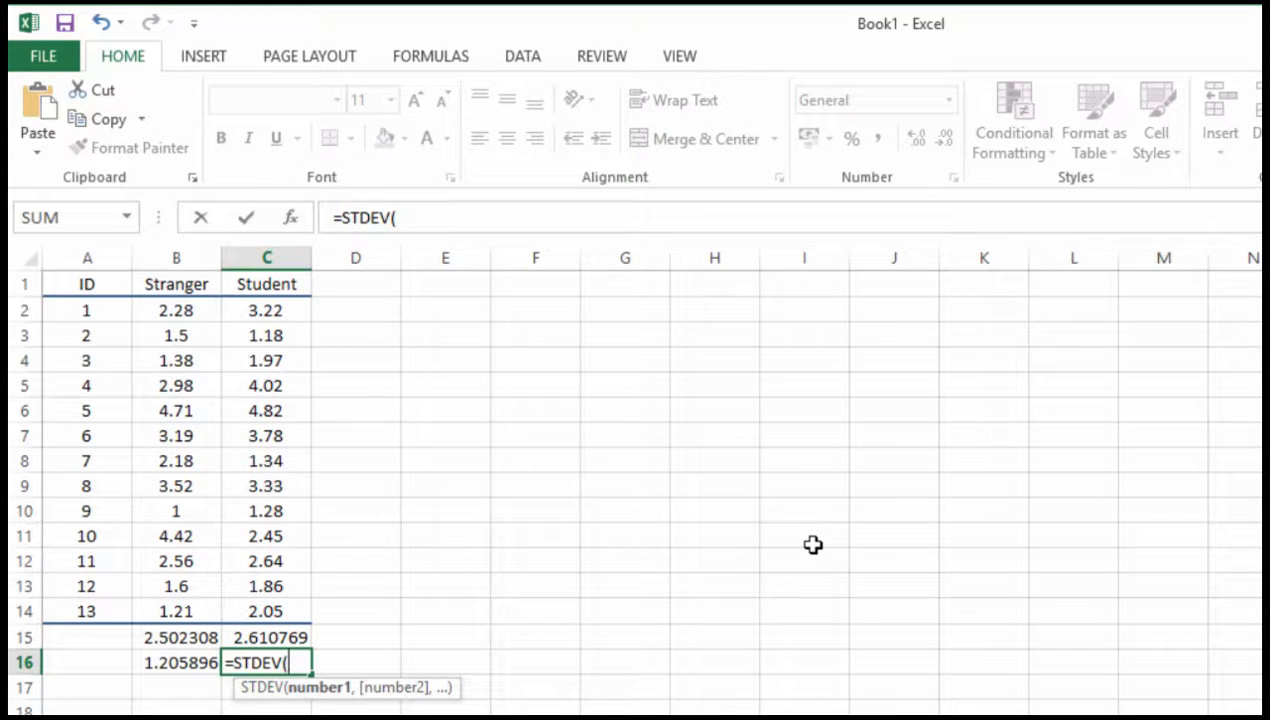
type("C2:")
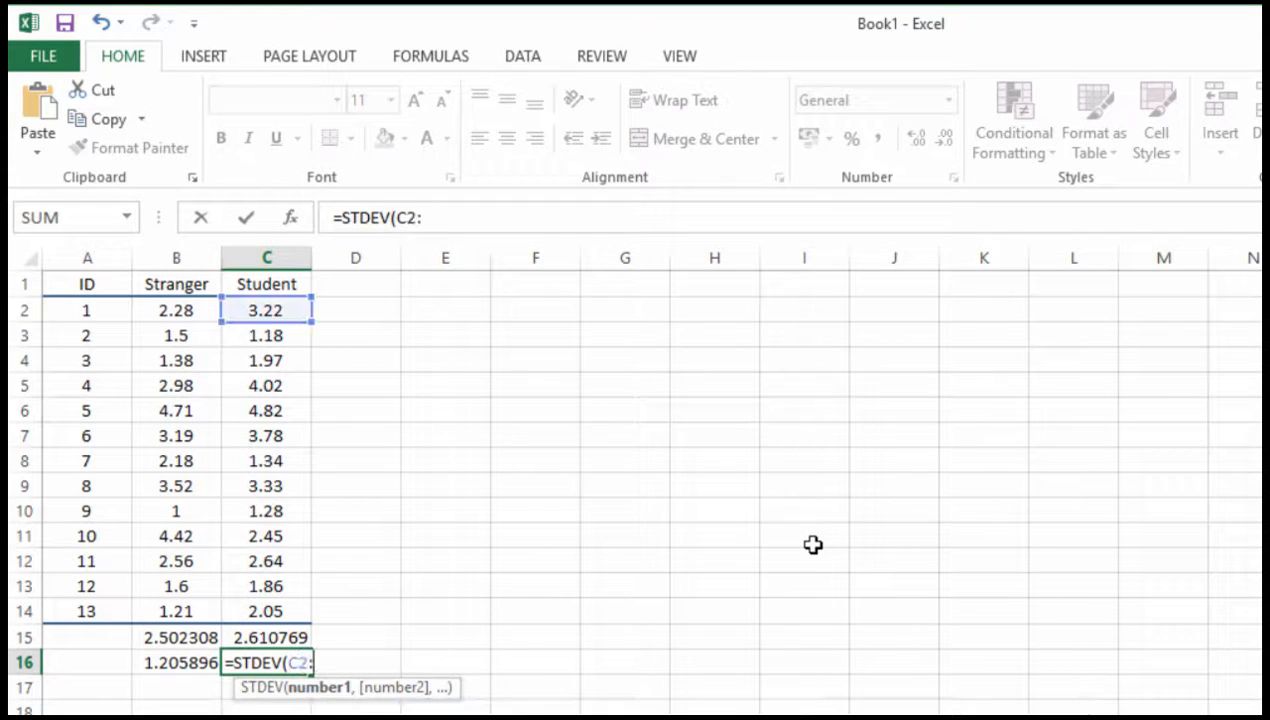
type("C14)")
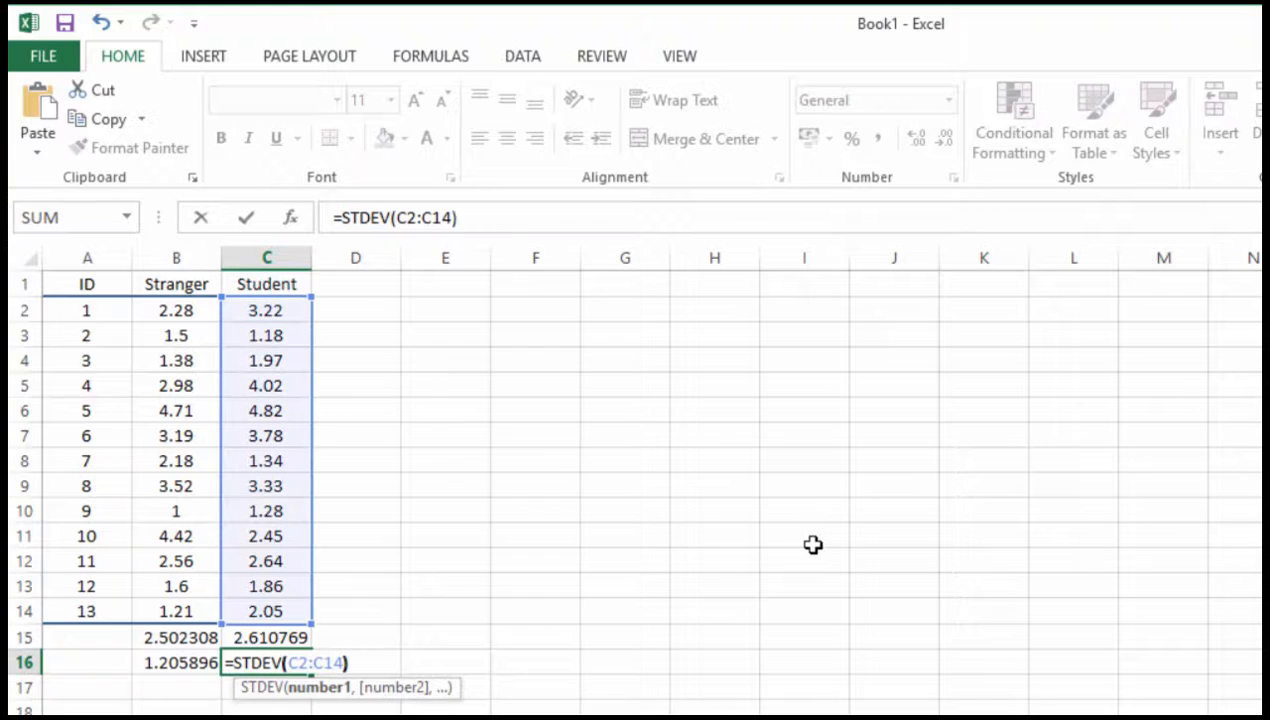
key("Return")
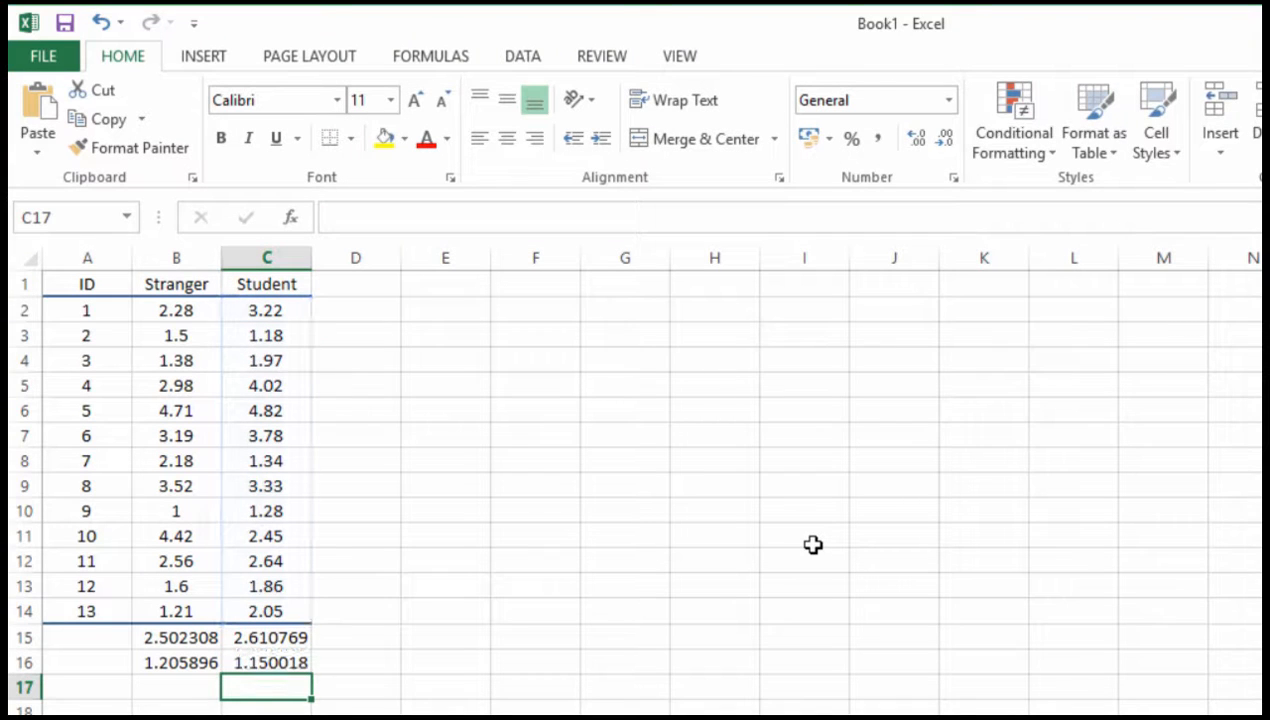
key("Up")
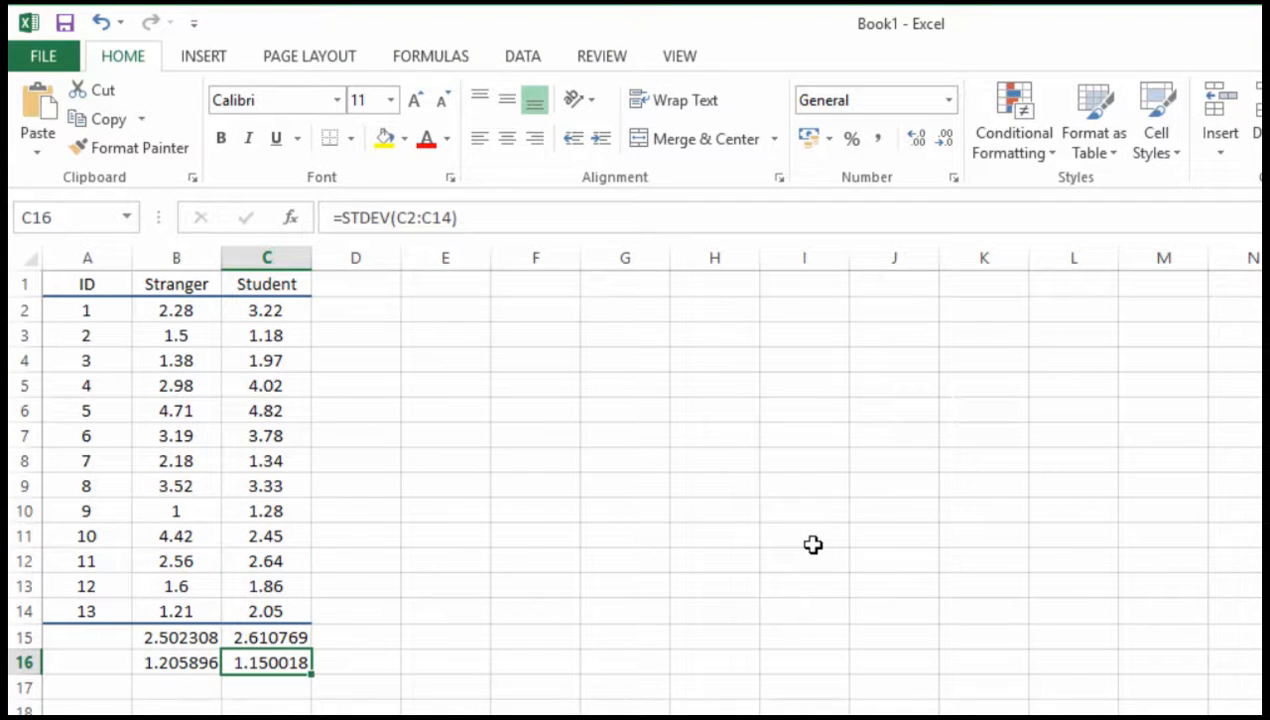
Calculate the z-score of the first Stranger value in cell D2 with =STANDARDIZE(B2,2.5023,1.2059).
key("Right")
key("Up")
key("Up")
key("Up")
key("Up")
key("Up")
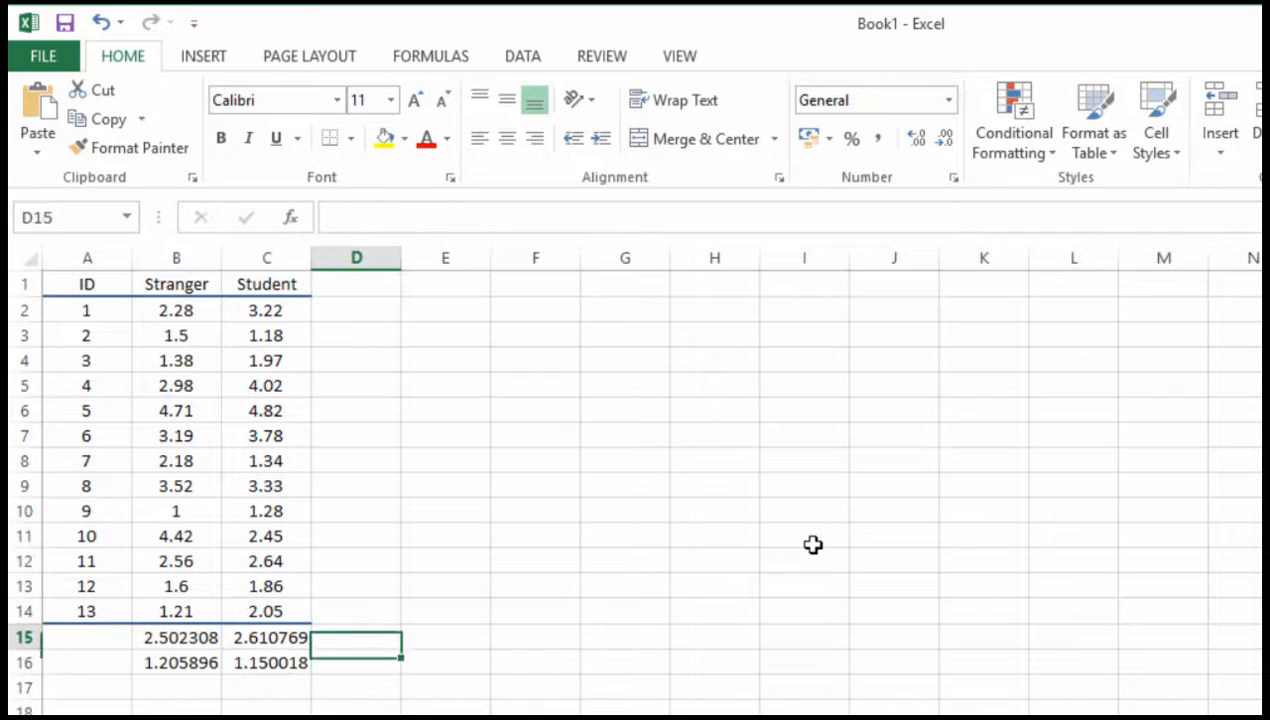
key("Up")
key("Up")
key("Up")
key("Up")
key("Up")
key("Up")
key("Up")
key("Up")
key("Up")
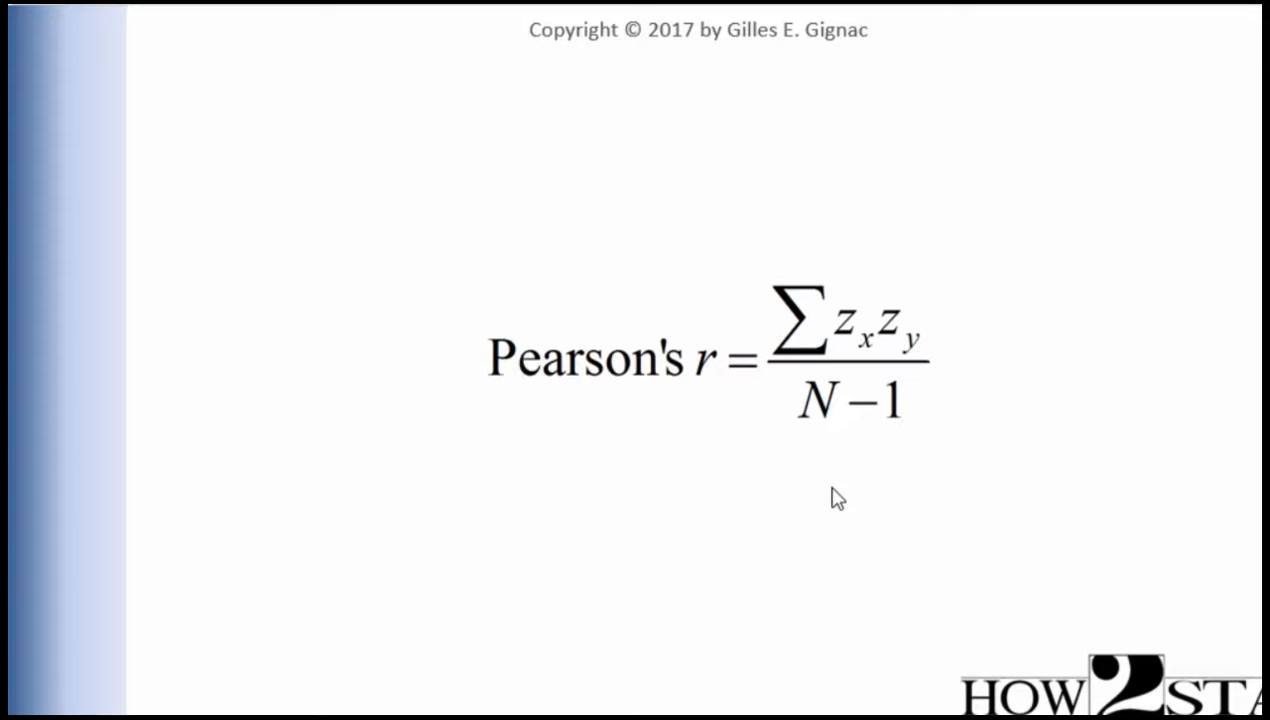
left_click(827, 368)
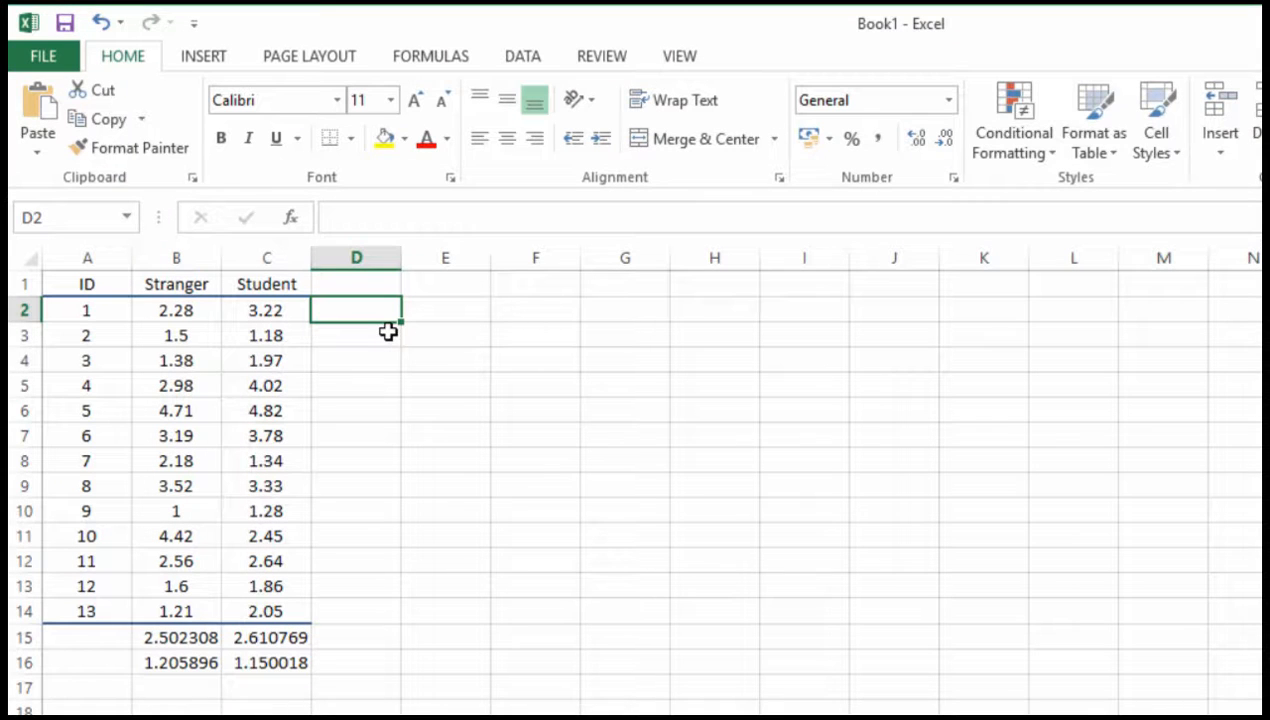
left_click_drag(188, 312, 178, 587)
left_click(342, 317)
type("=ST")
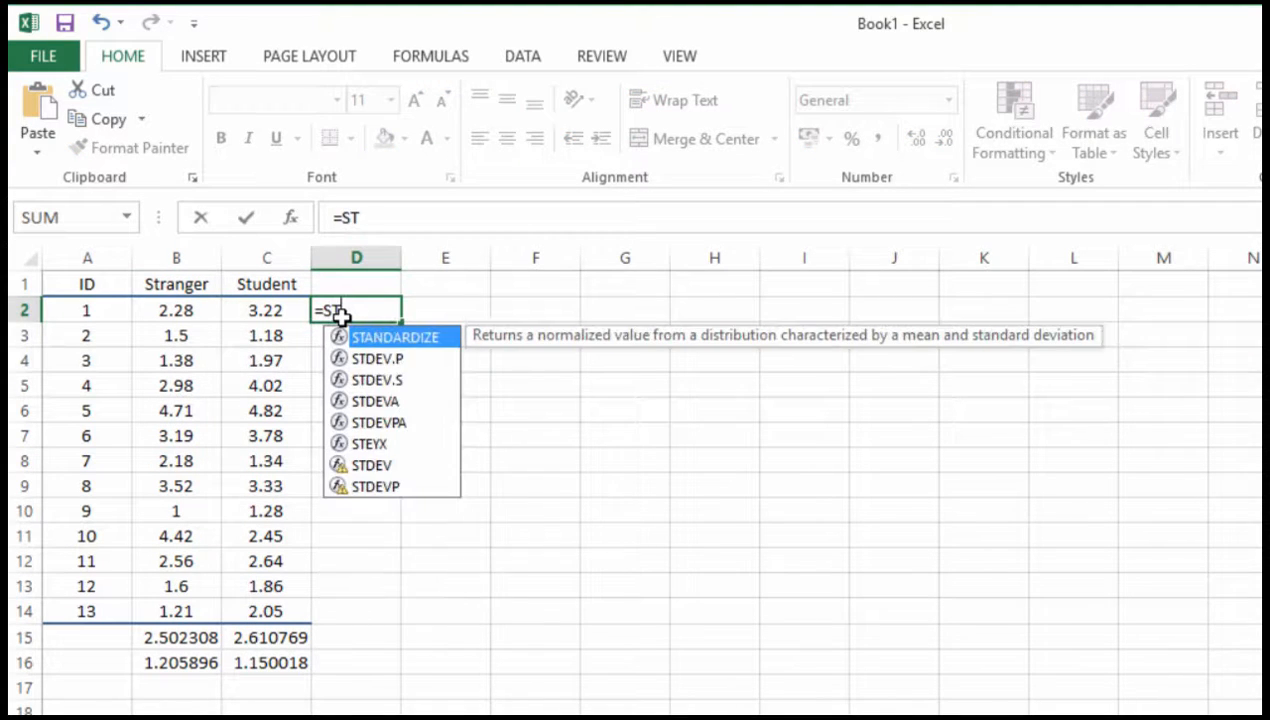
type("AND")
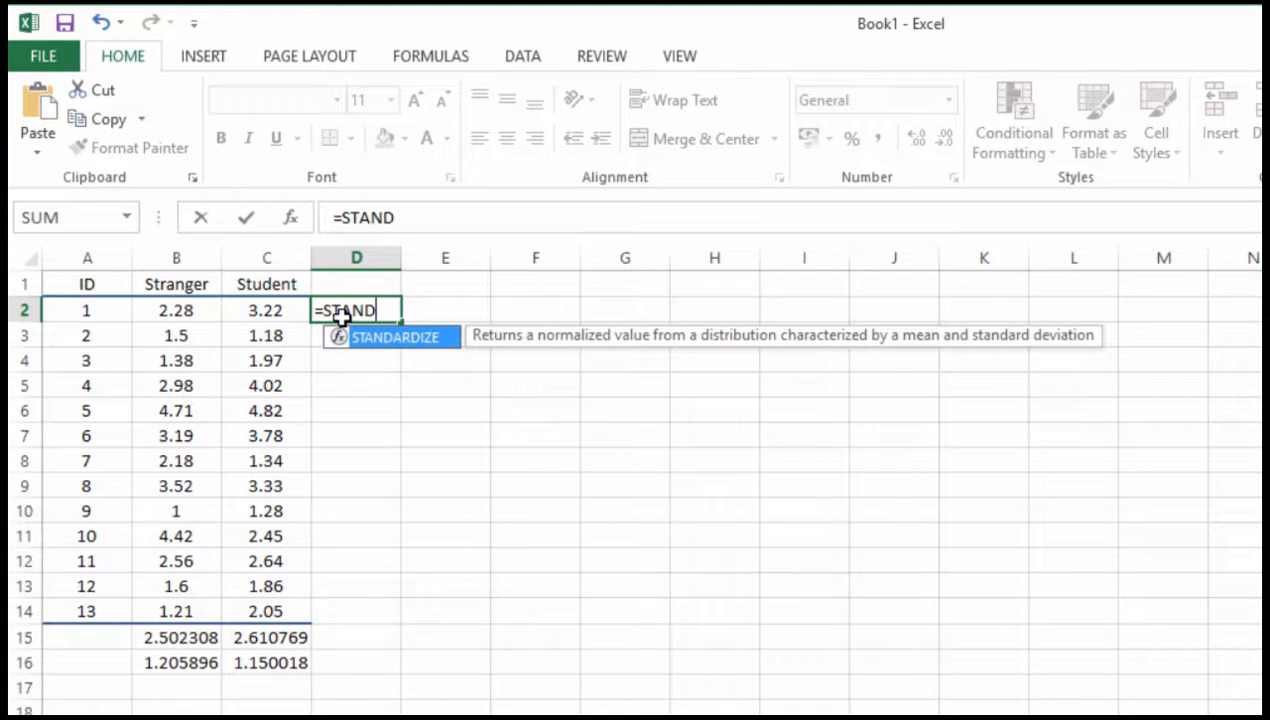
type("ARDIZR")
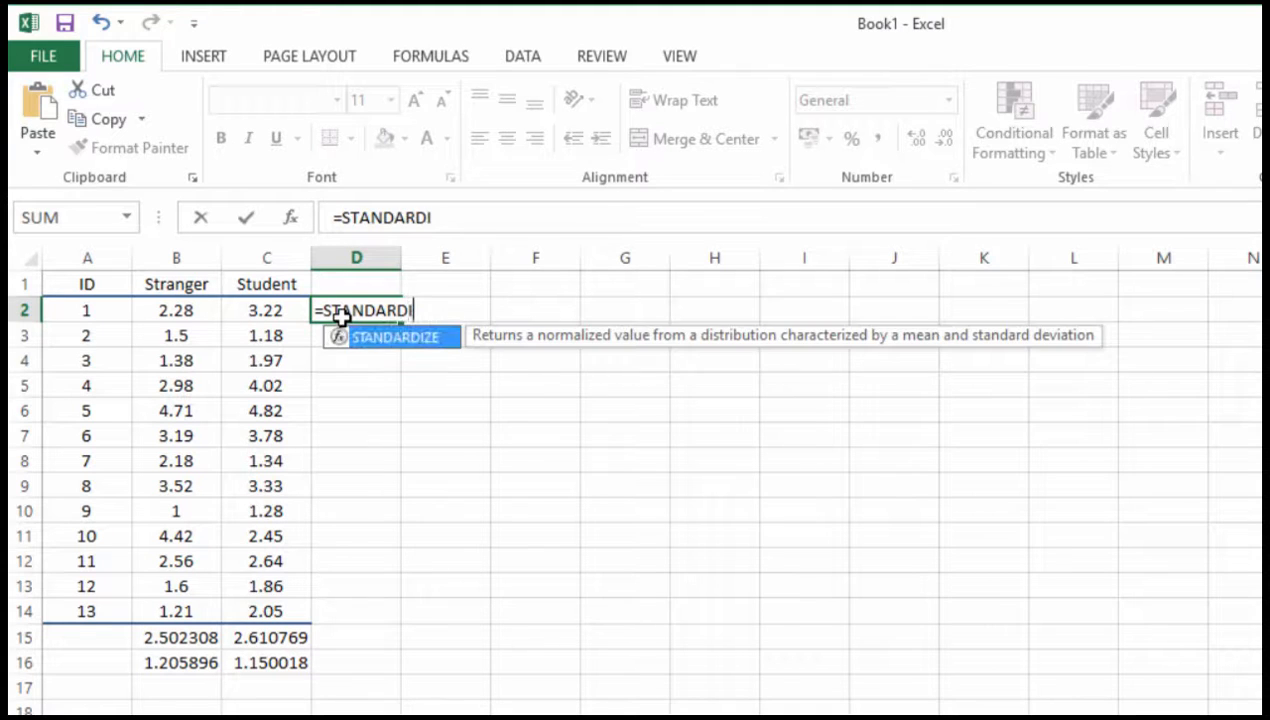
key("BackSpace")
type("E(")
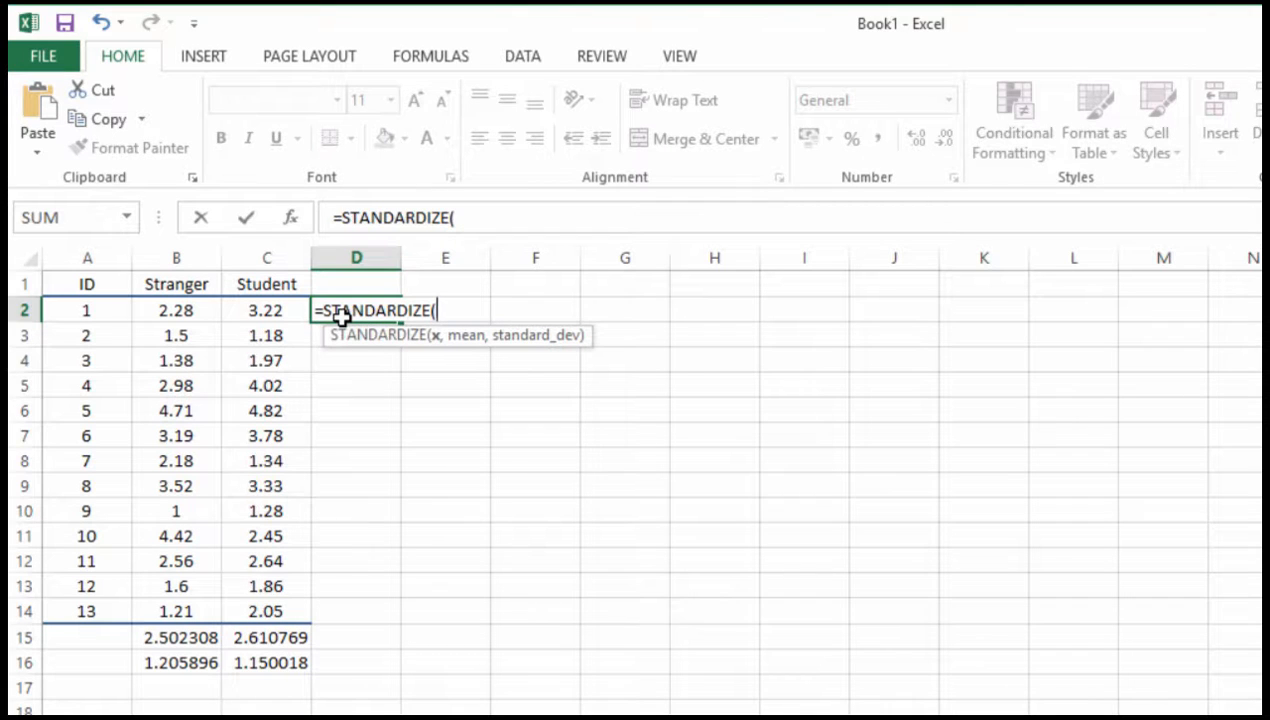
type("B2")
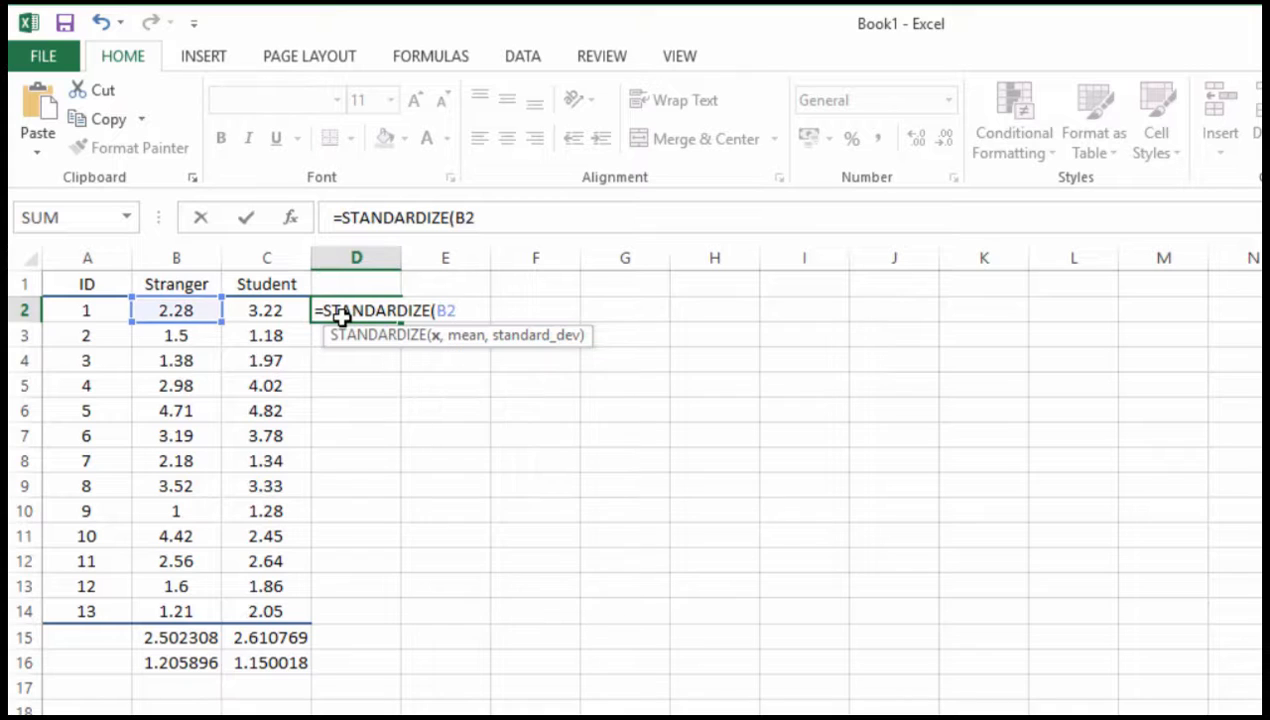
type(",")
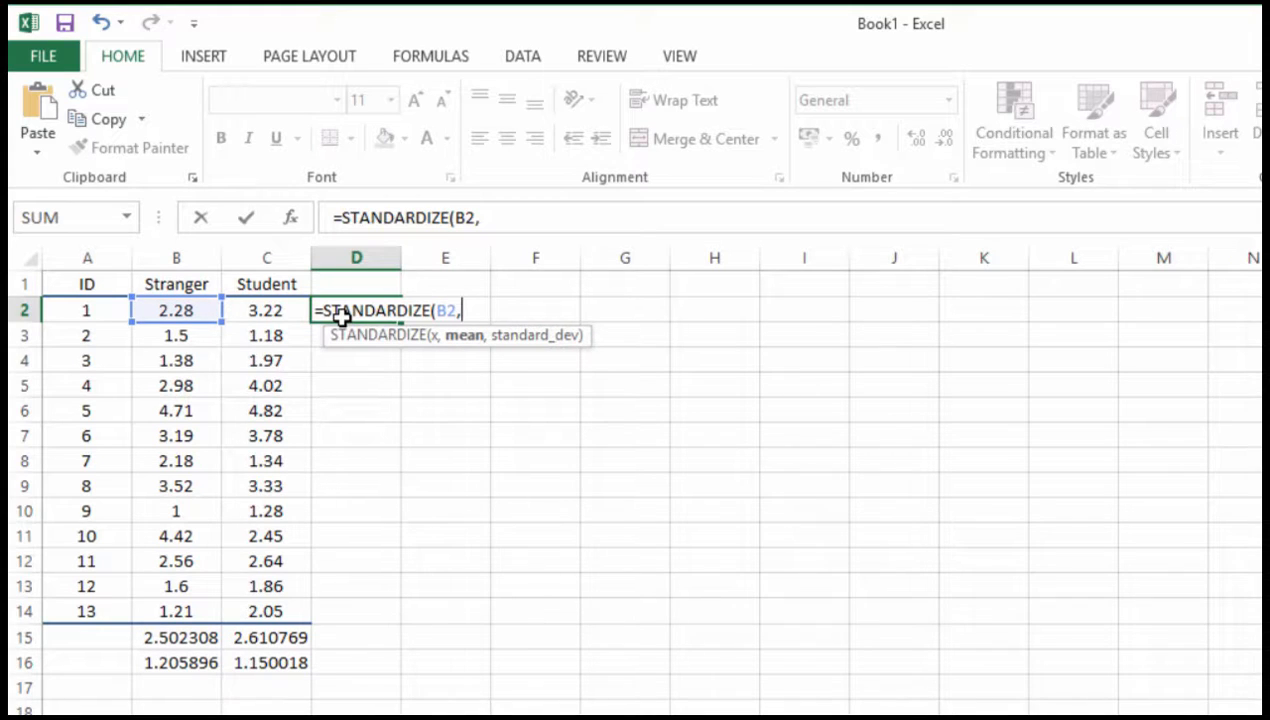
type("2.50")
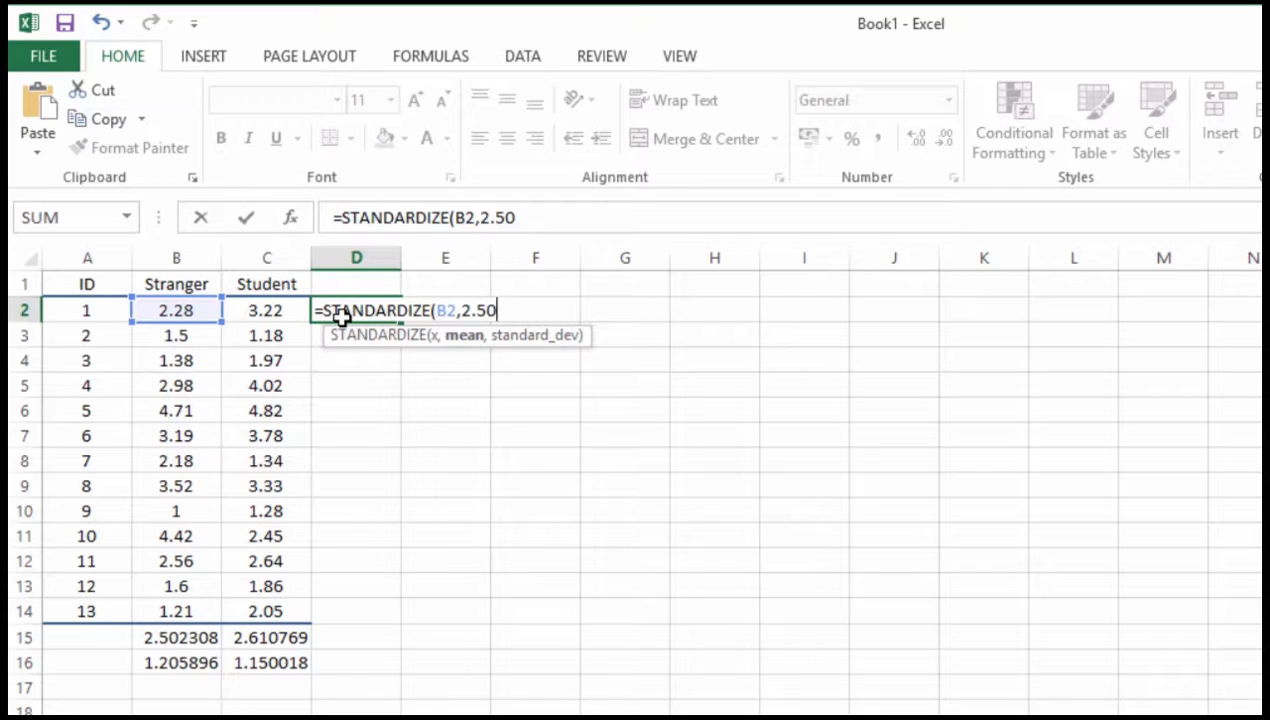
type("23,")
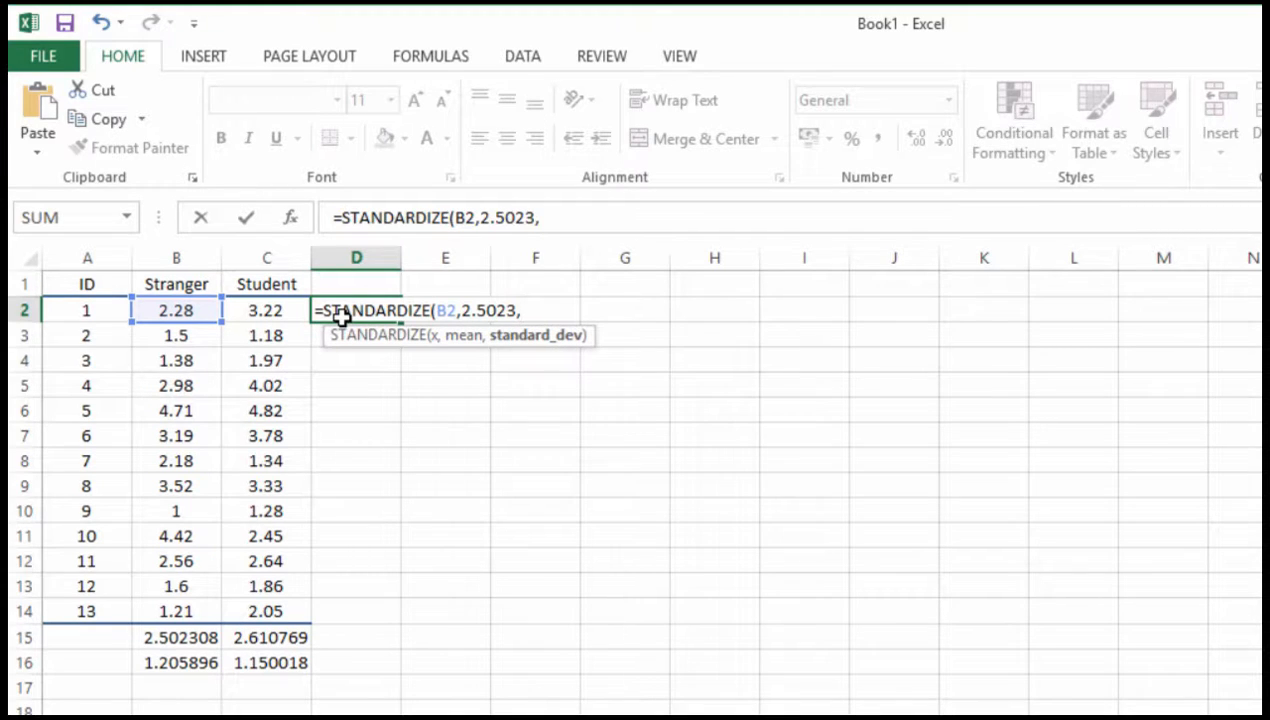
type("1.2059")
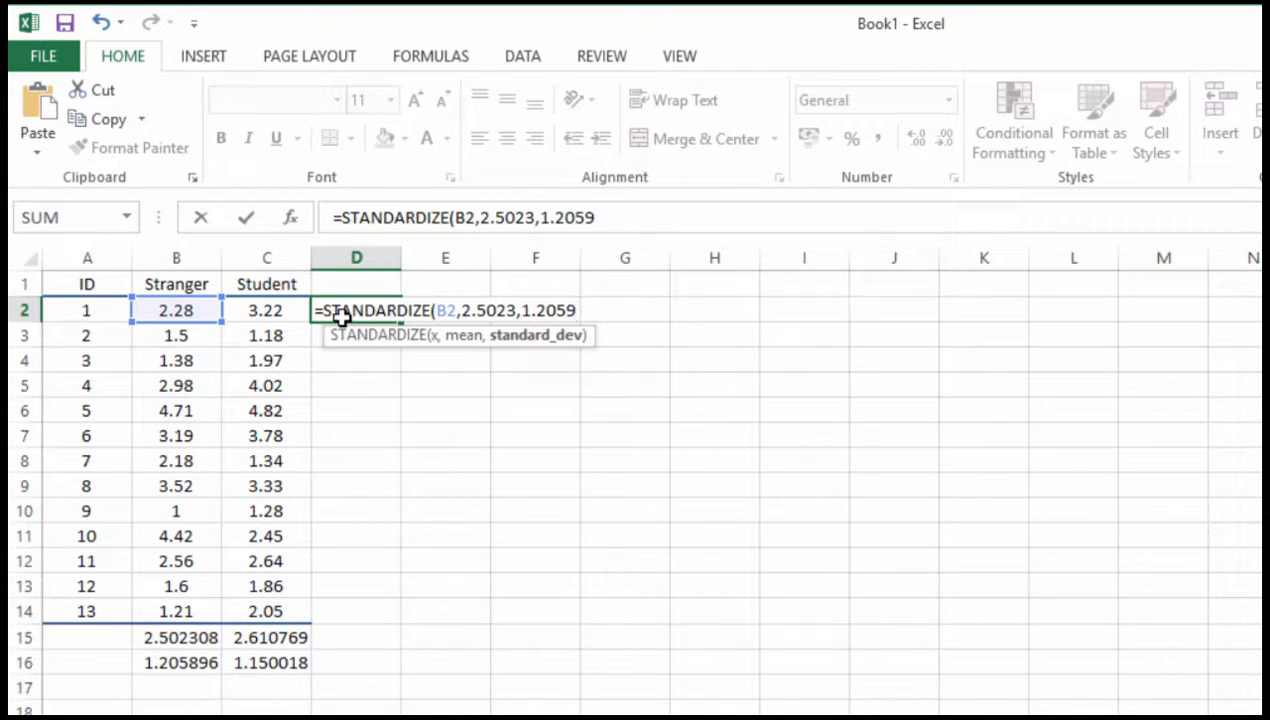
type(")")
key("Return")
left_click(340, 312)
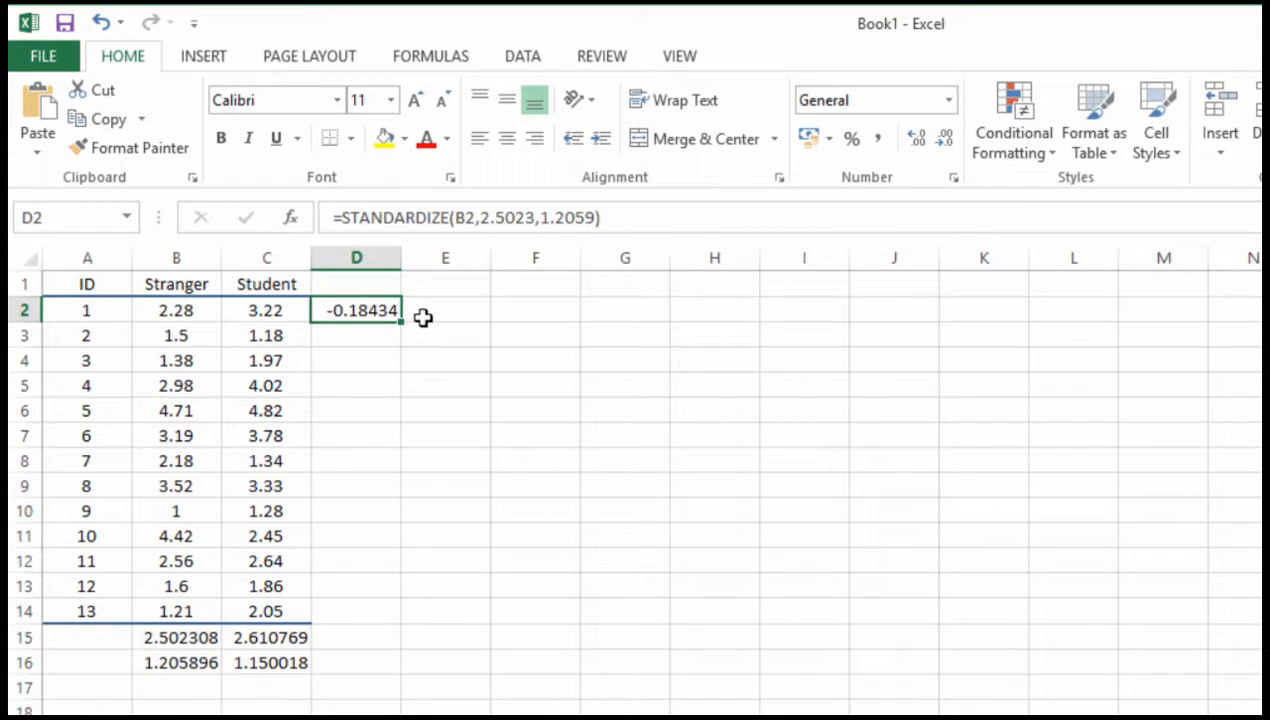
Compare the first Stranger value in B2 and its z-score in D2 with the Stranger mean in B15.
left_click(201, 308)
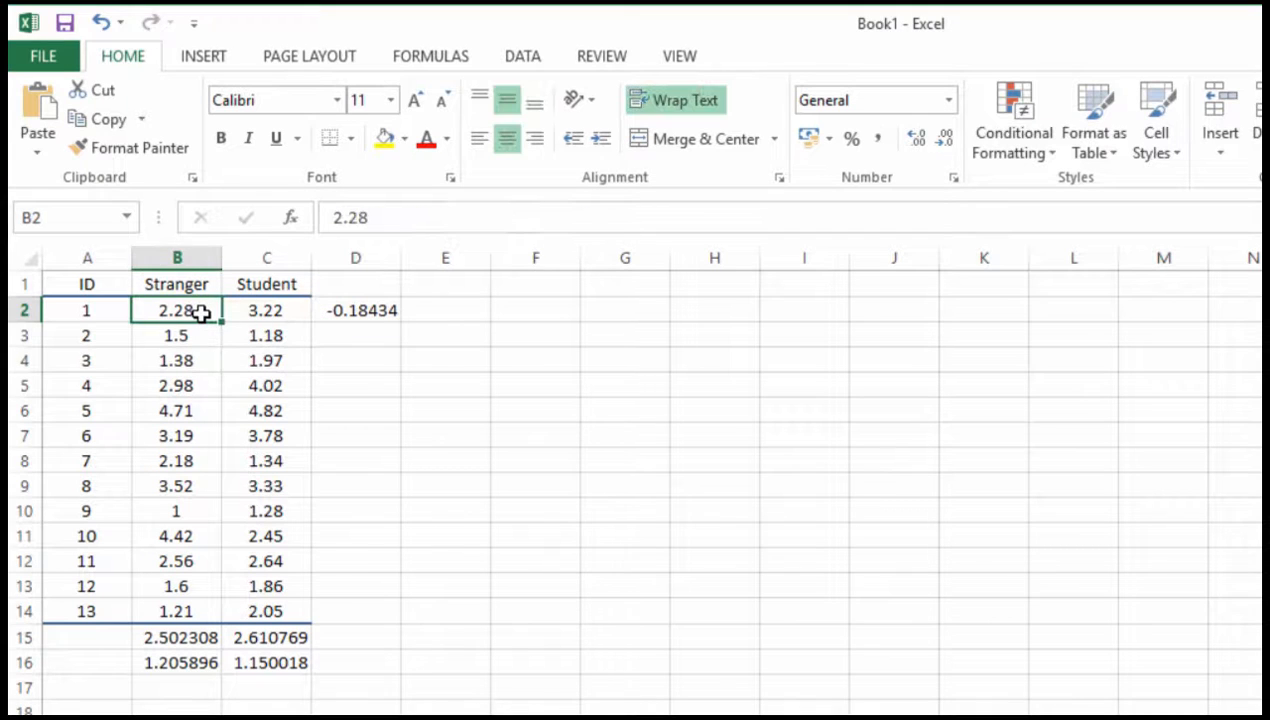
left_click(200, 640)
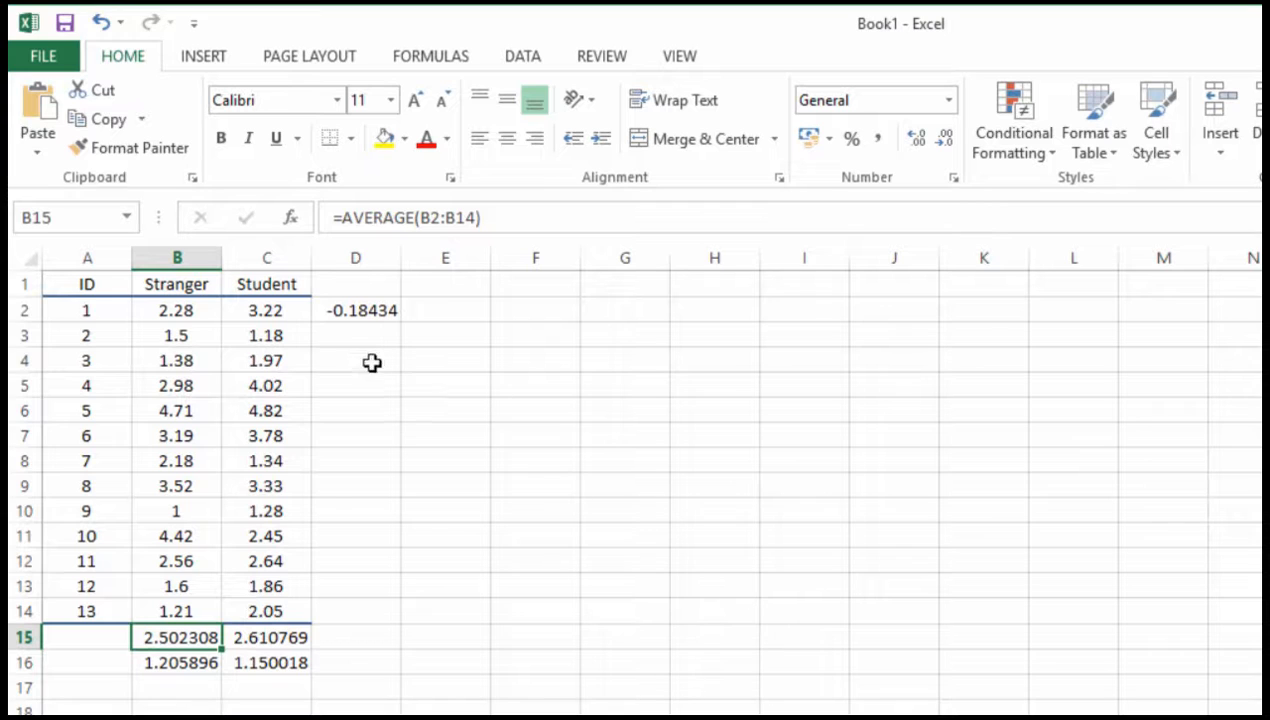
left_click(146, 310)
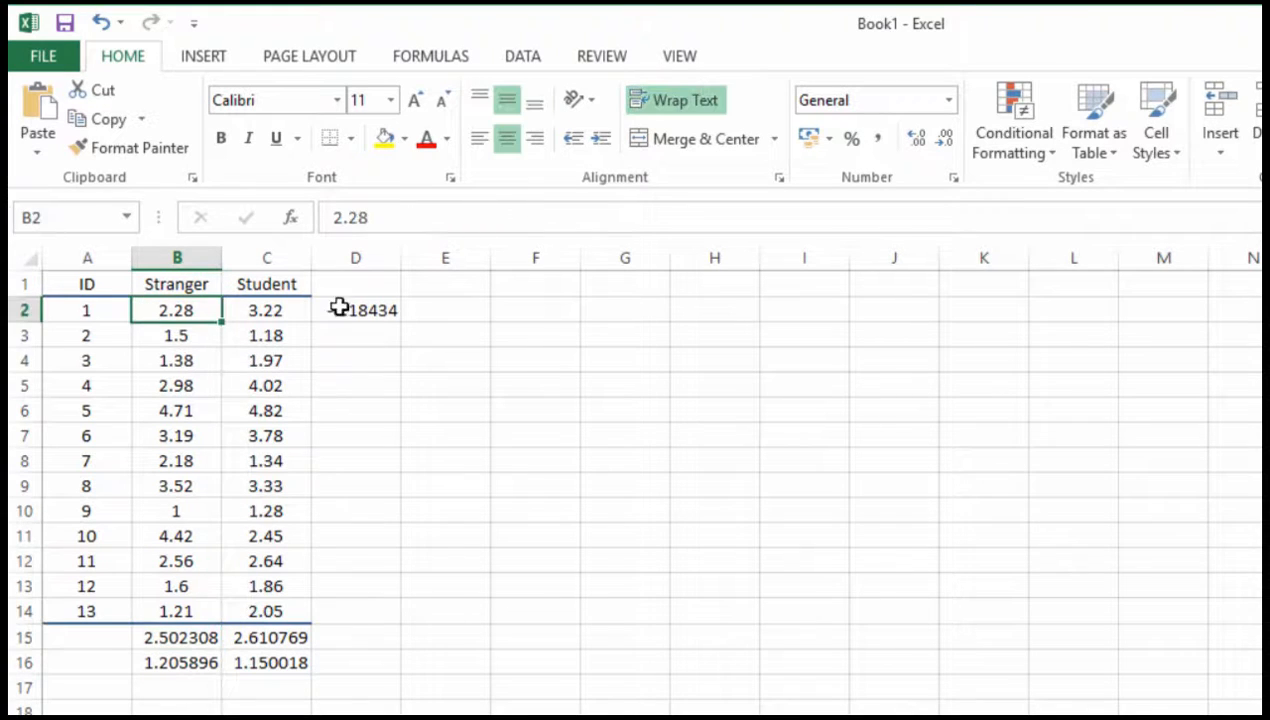
left_click(364, 308)
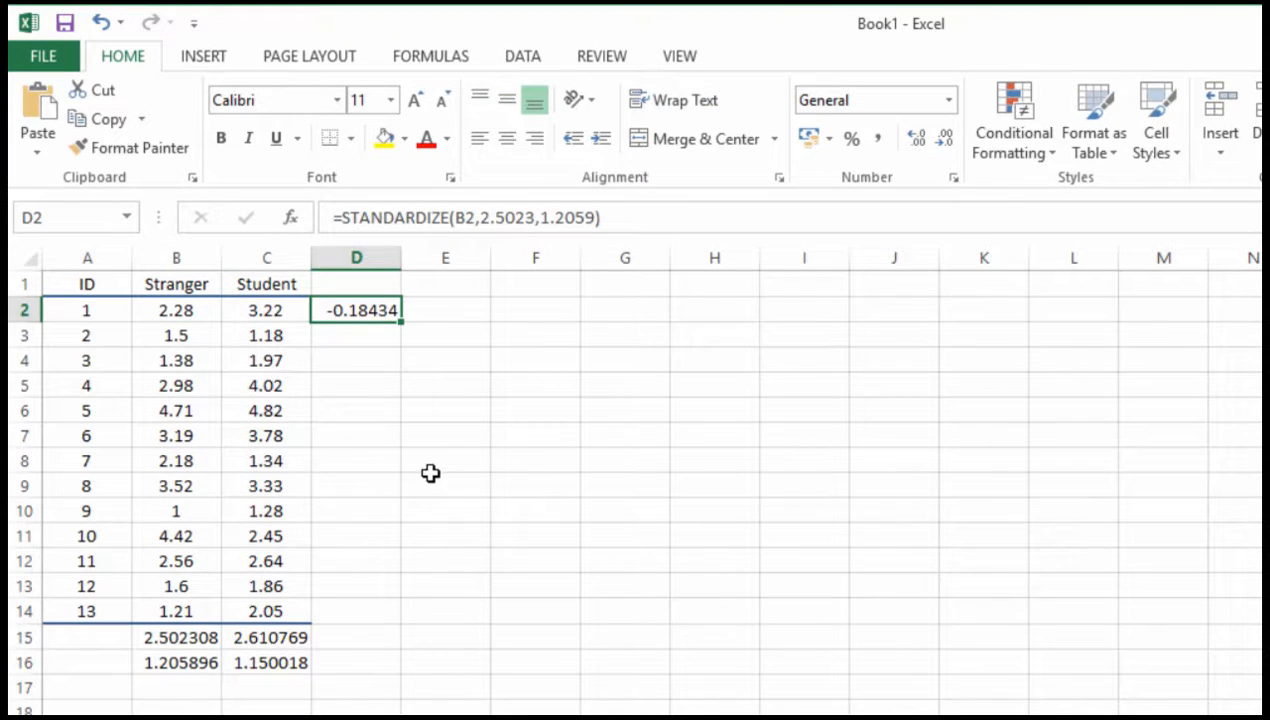
left_click(158, 637)
Fill the Stranger z-score formula from D2 down through D14 and display the results with three decimal places.
left_click(378, 314)
left_click_drag(400, 320, 388, 622)
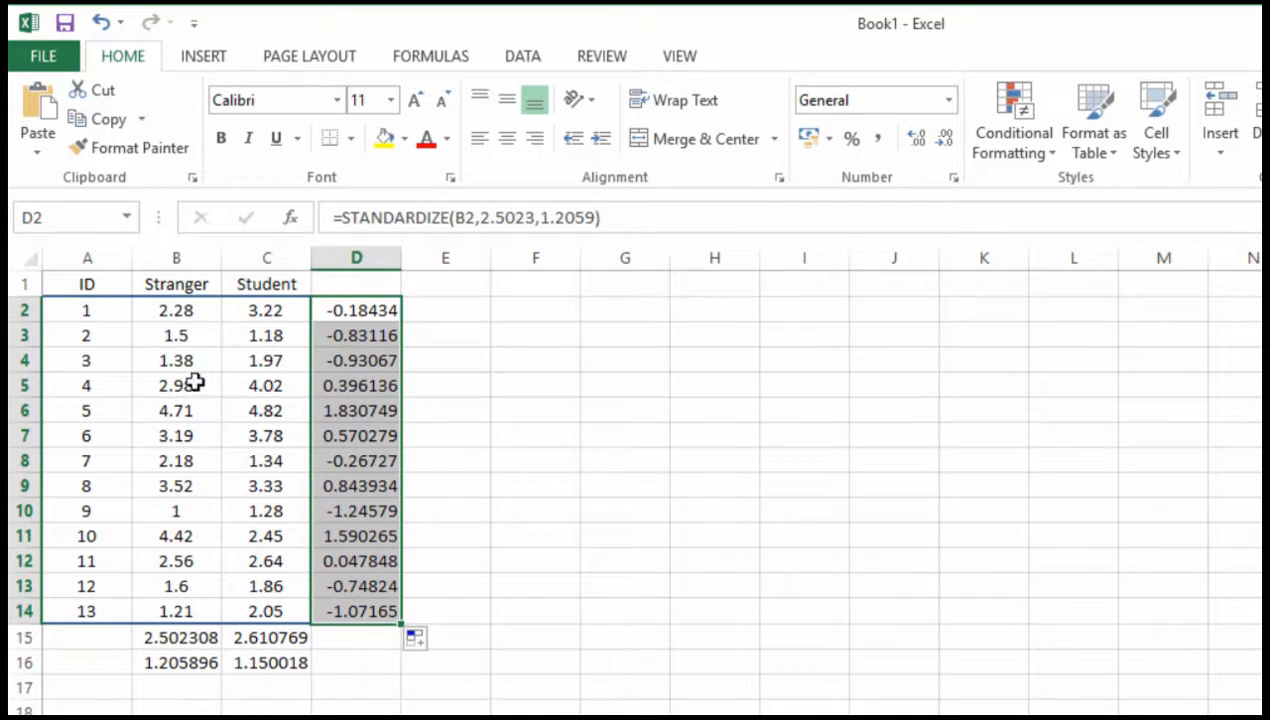
left_click(944, 138)
left_click(944, 138)
left_click(944, 138)
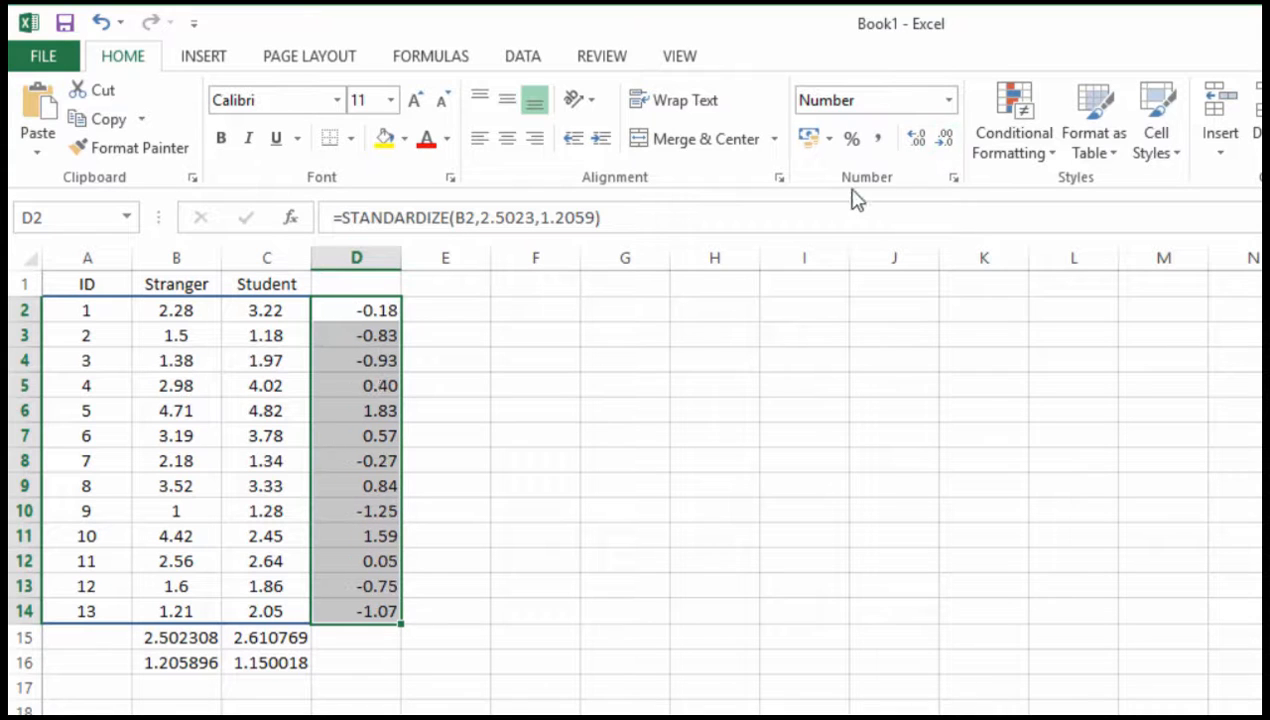
left_click(916, 138)
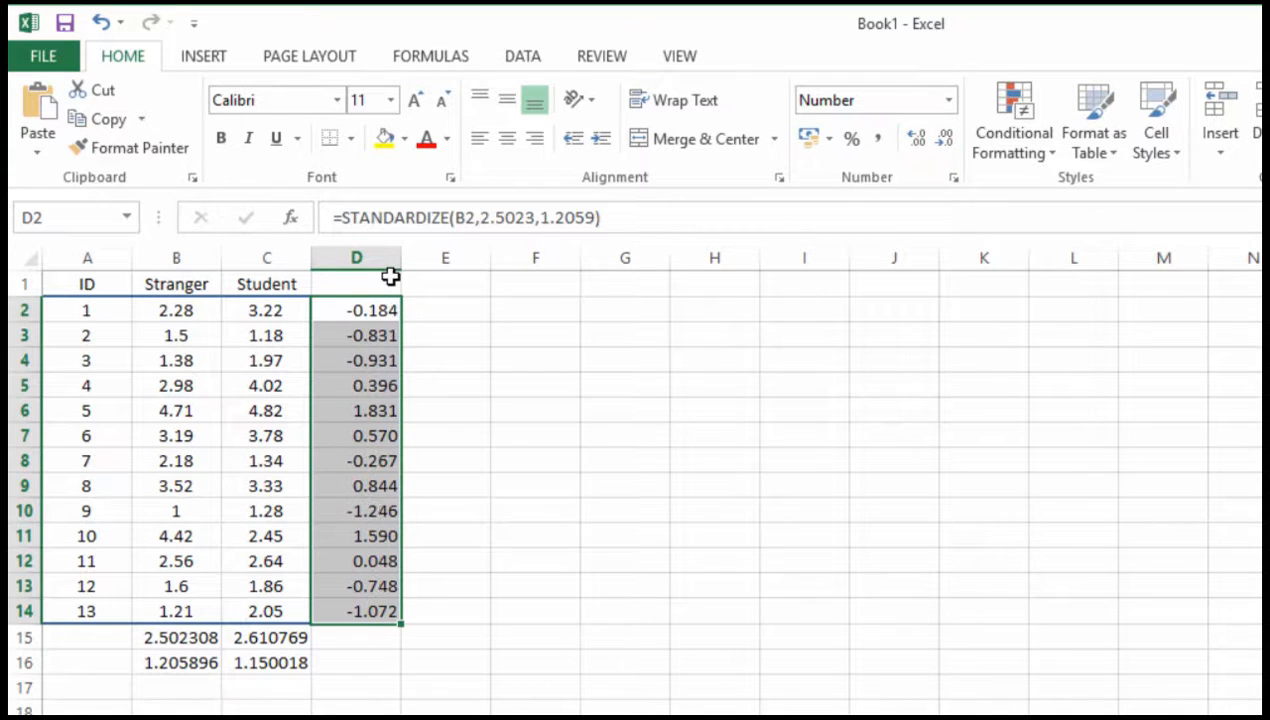
Add the column headers Zx in cell D1 and Zy in cell E1.
left_click(389, 280)
type("Zx")
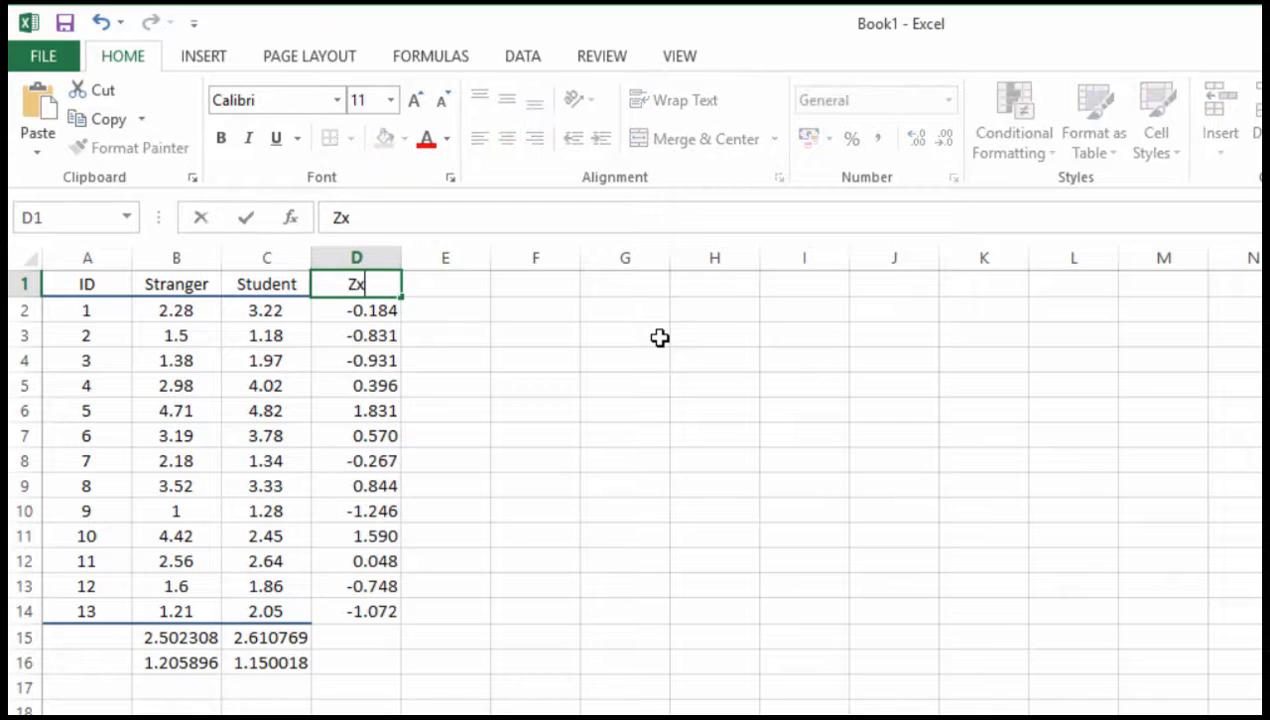
key("Tab")
type("Z")
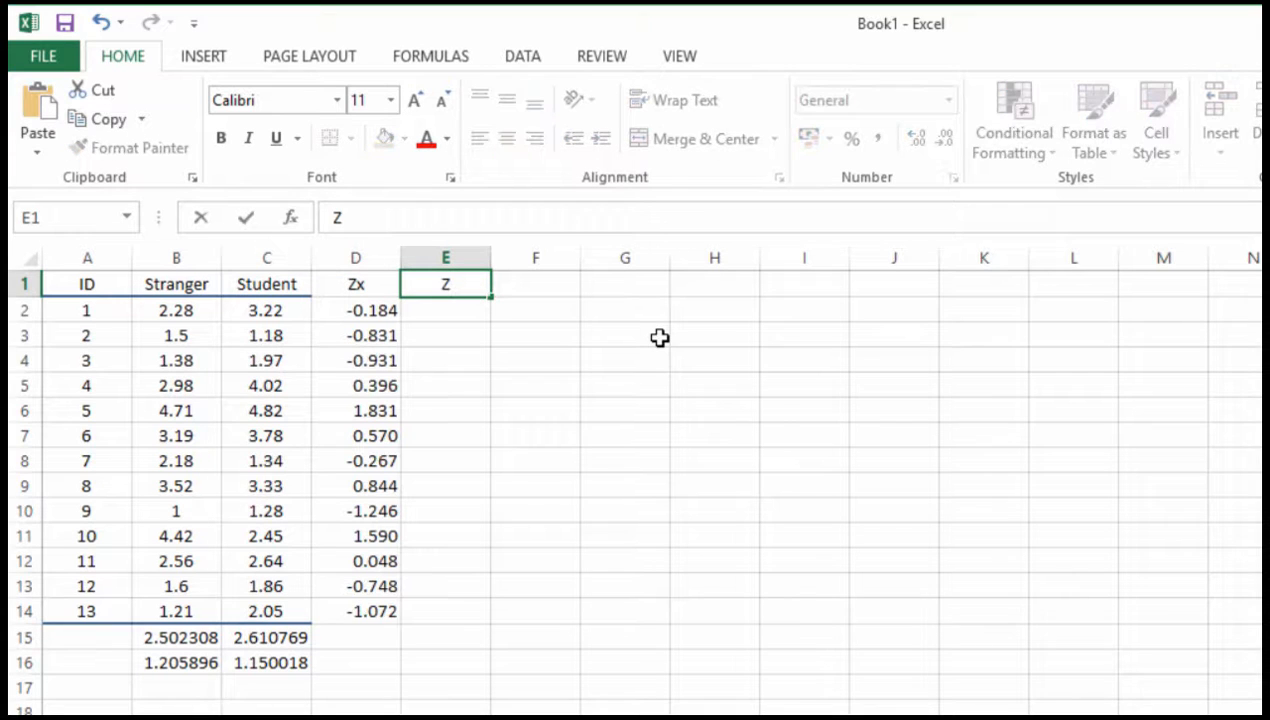
type("y")
key("Return")
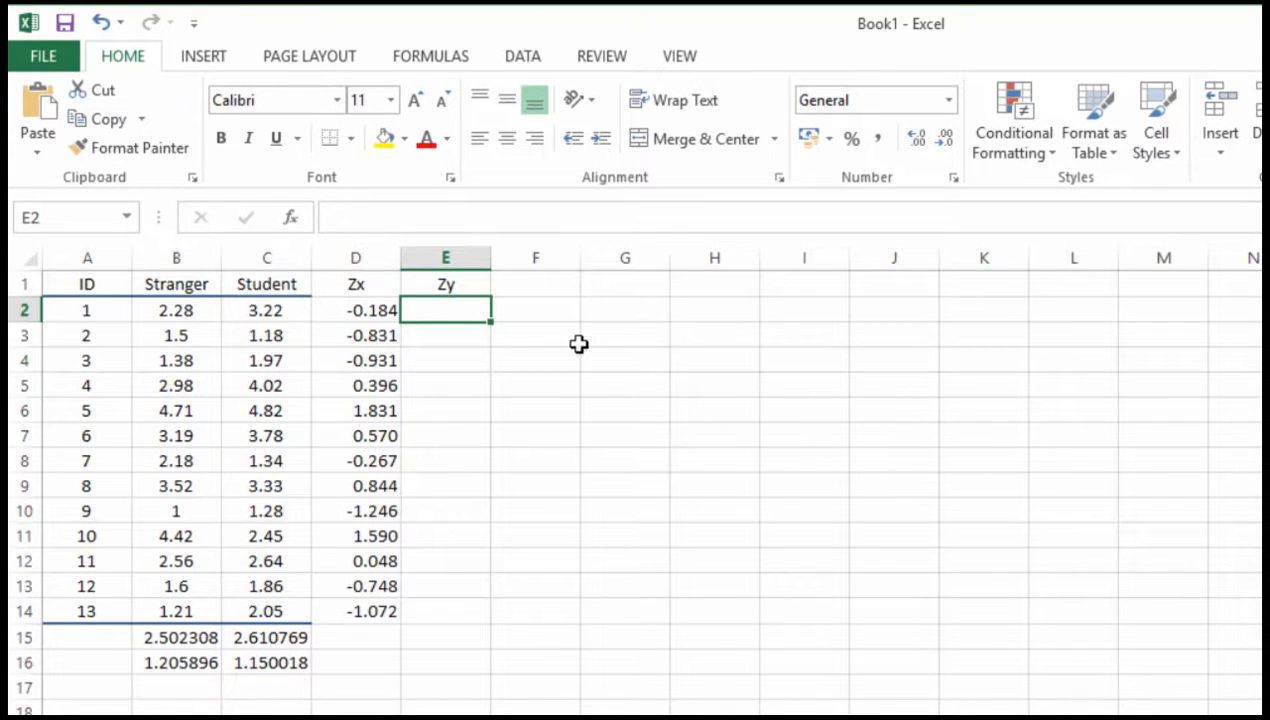
Calculate the z-score of the first Student value in cell E2 with =STANDARDIZE(C2, 2.6108, 1.1500).
type("=STA")
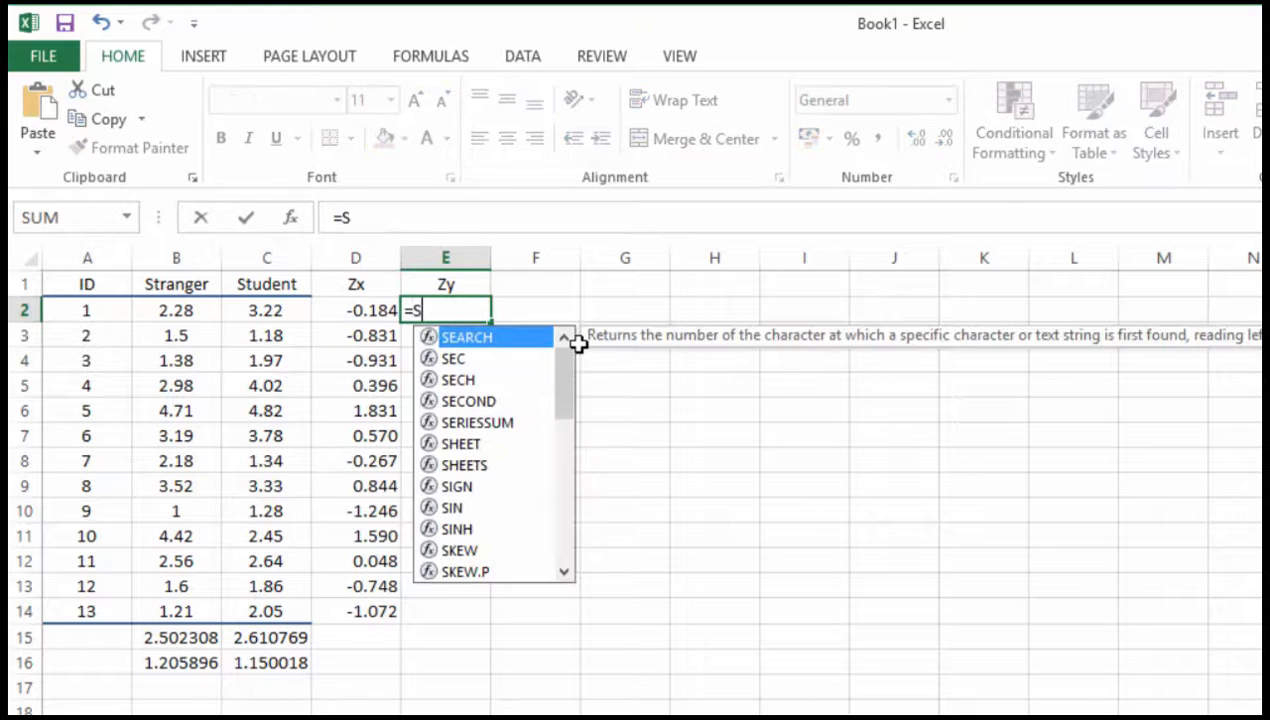
type("A")
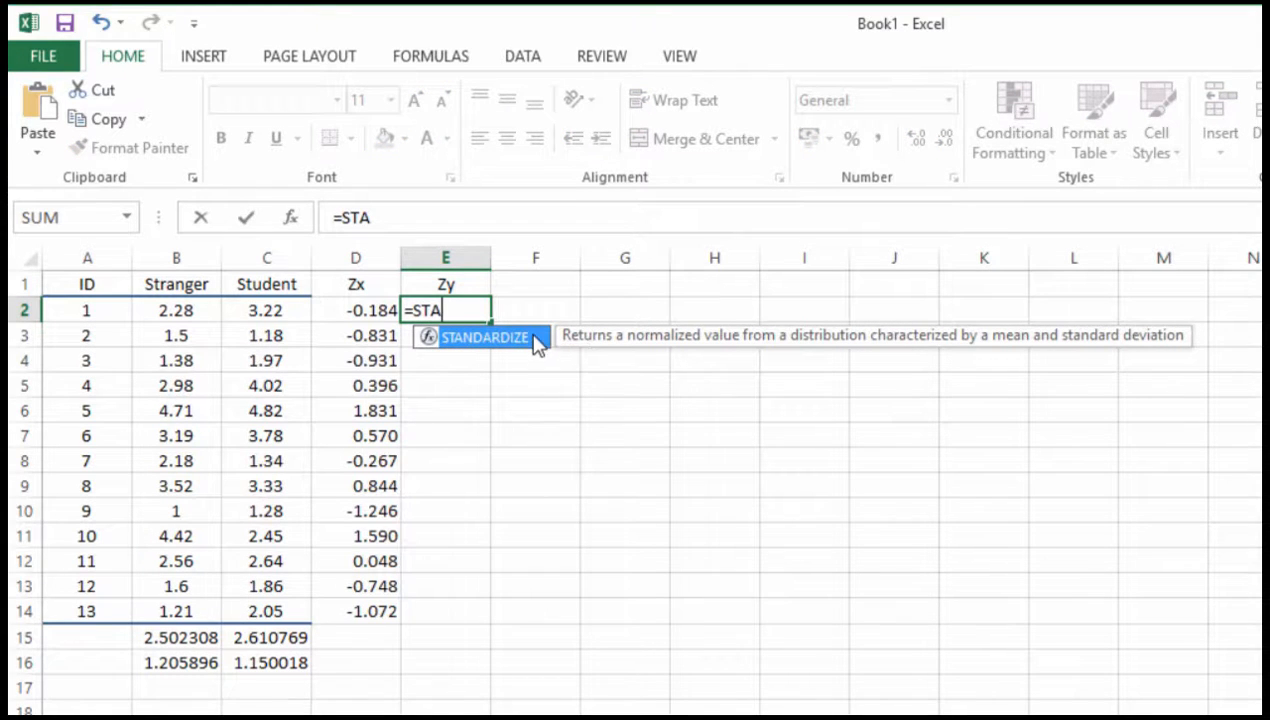
double_click(535, 337)
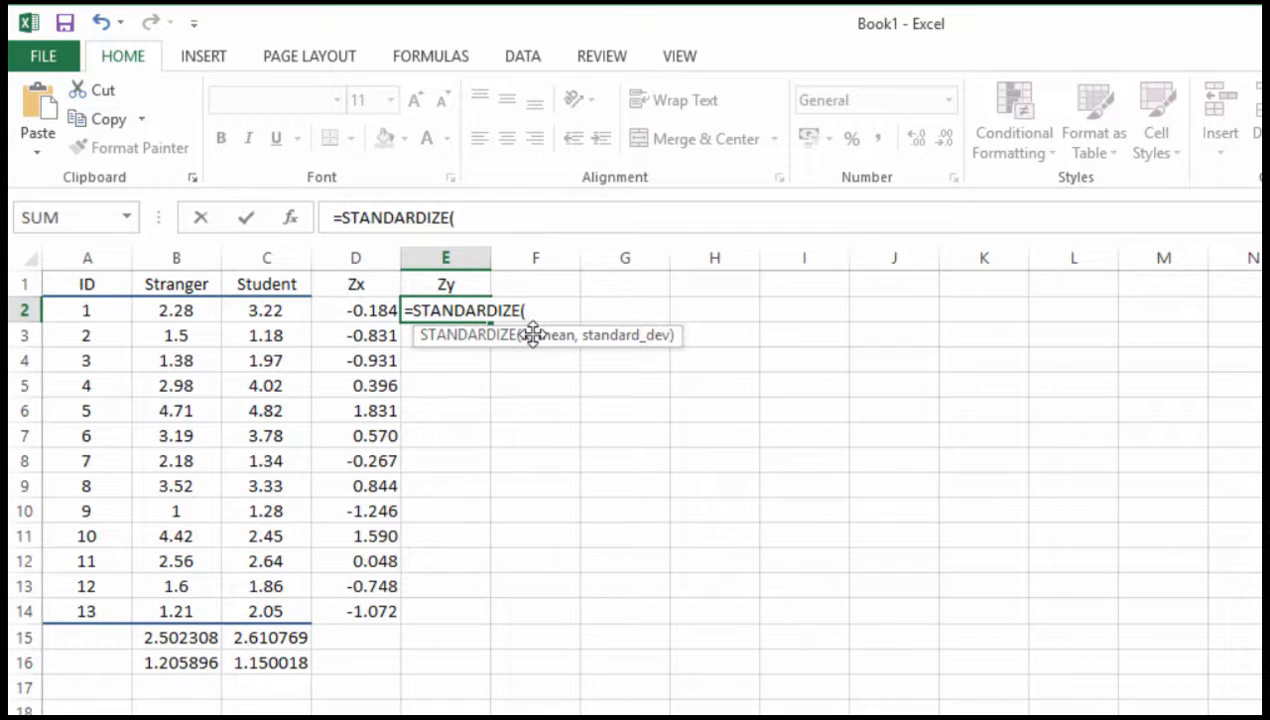
type("C2")
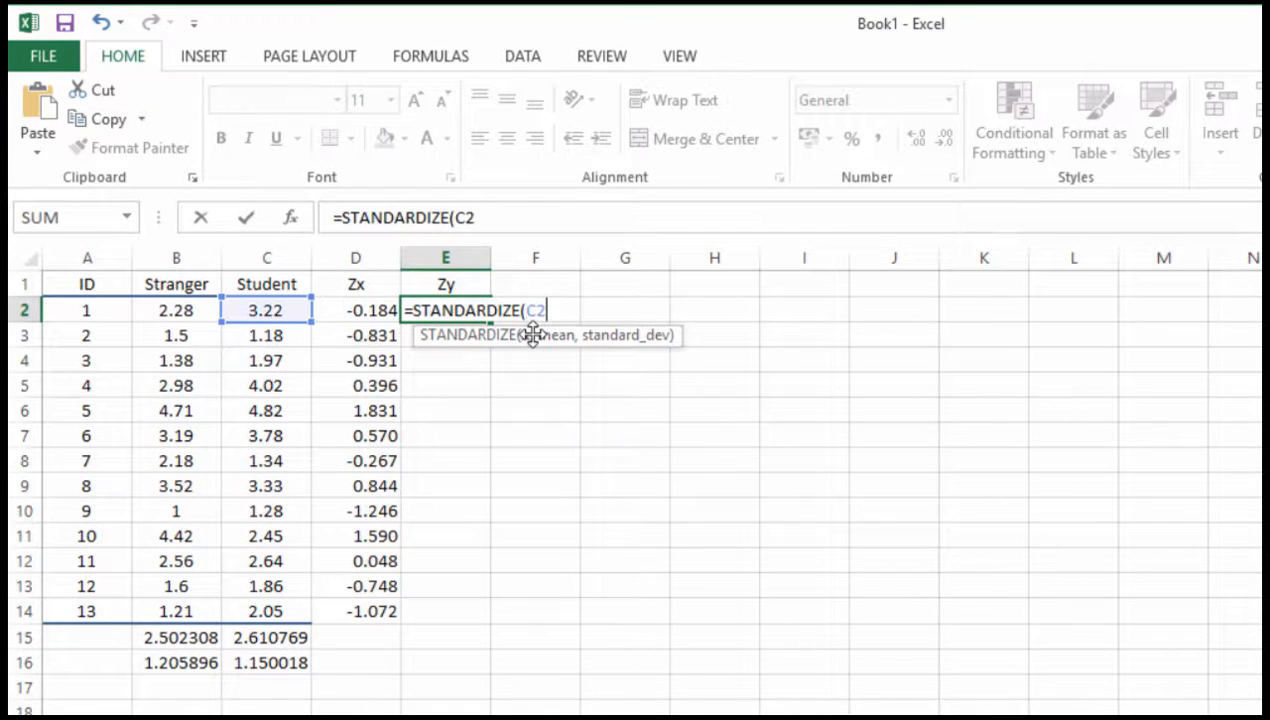
key("BackSpace")
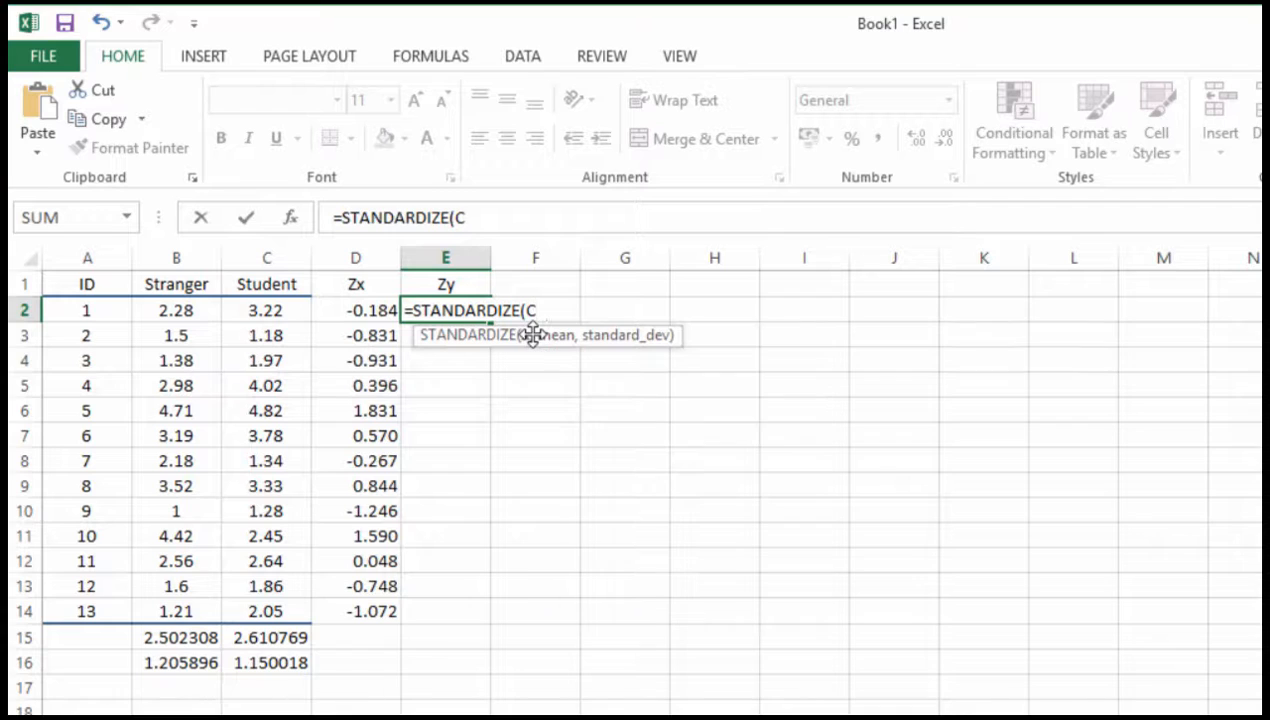
type("2,")
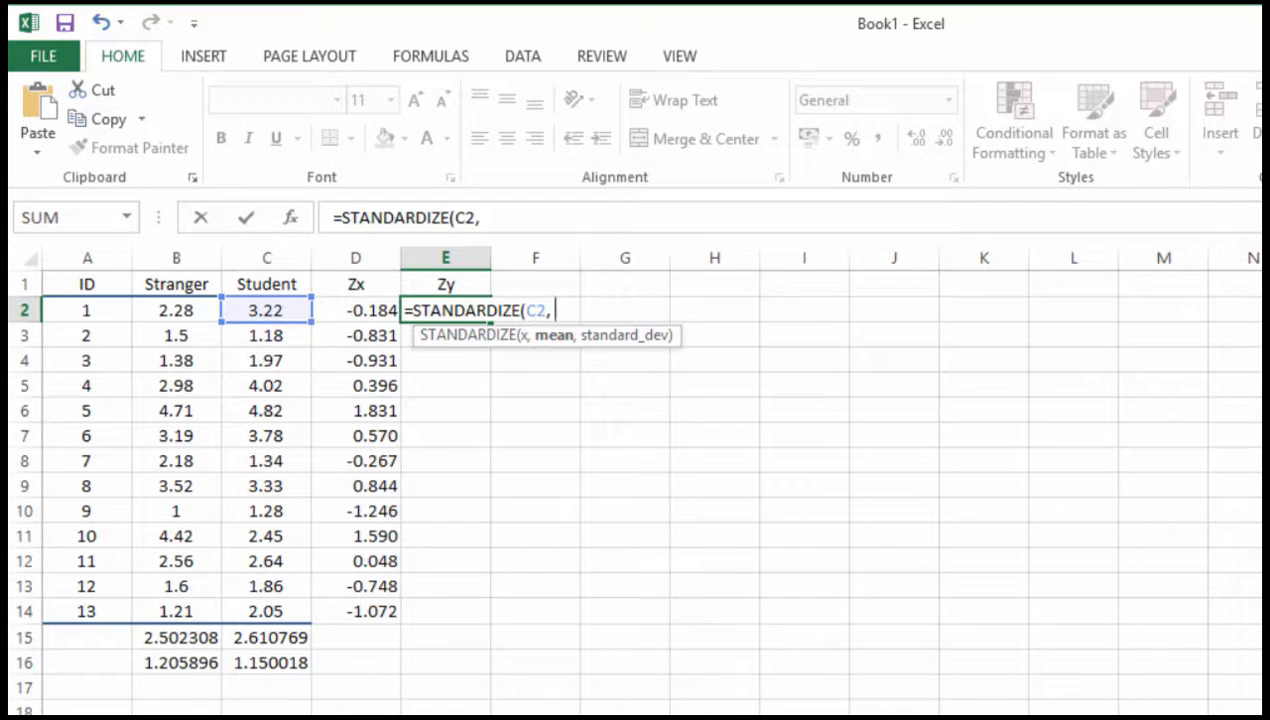
type(" 2.6108")
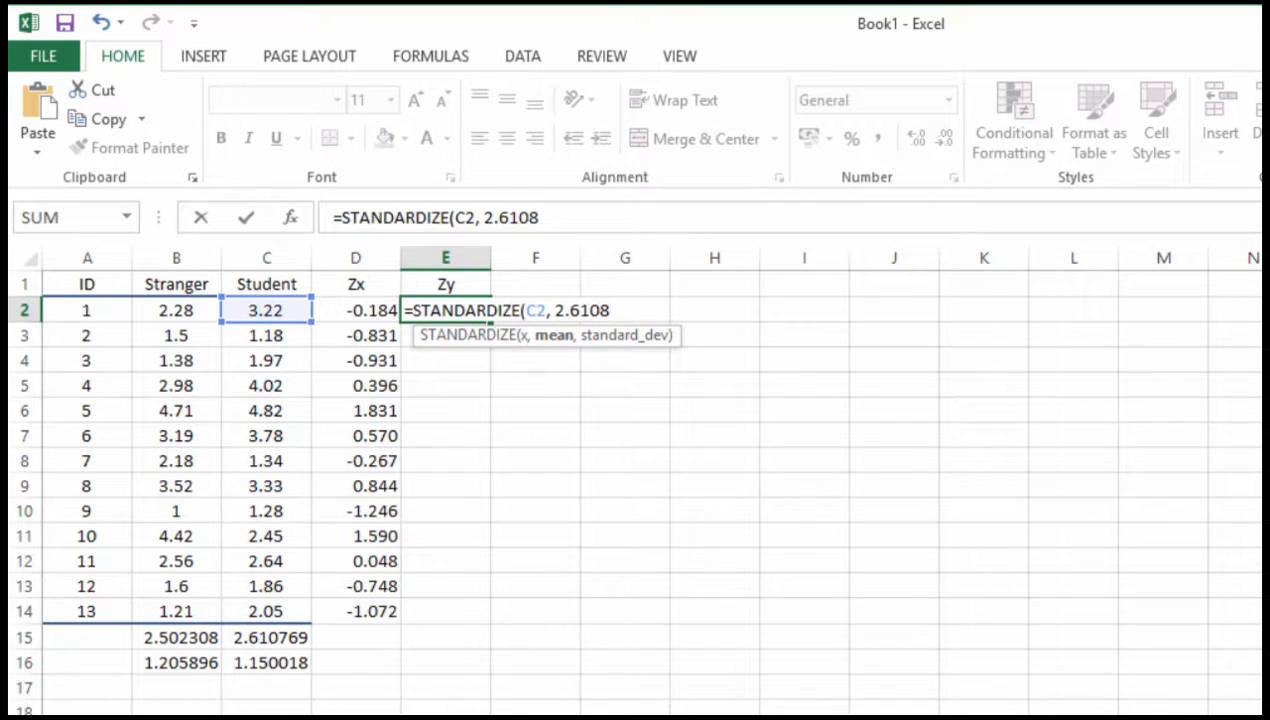
type(", ")
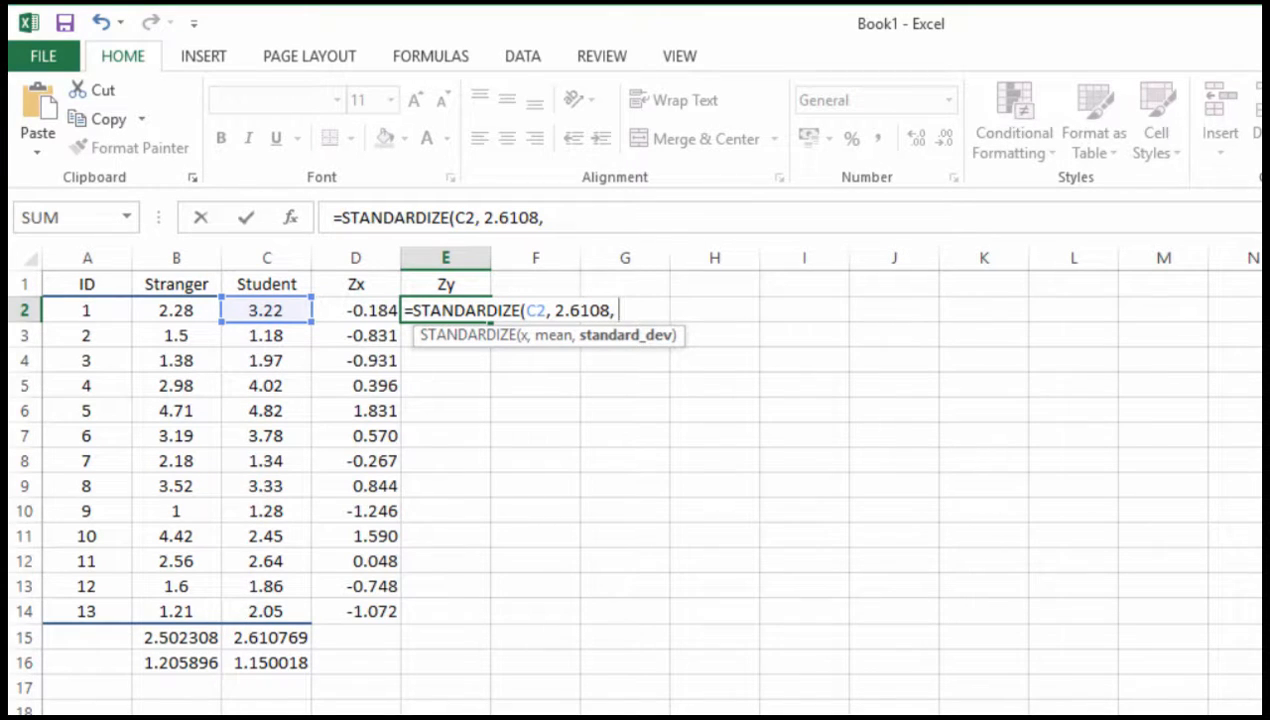
type("1.150")
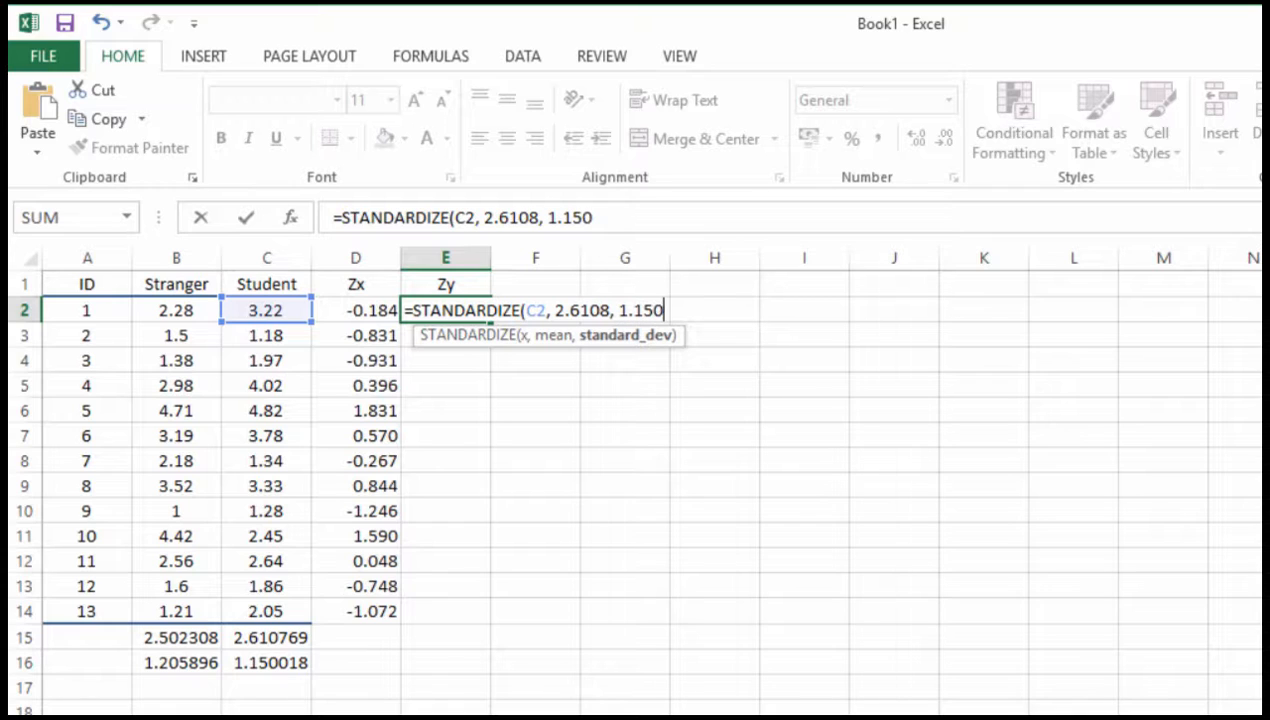
type("0")
type(")")
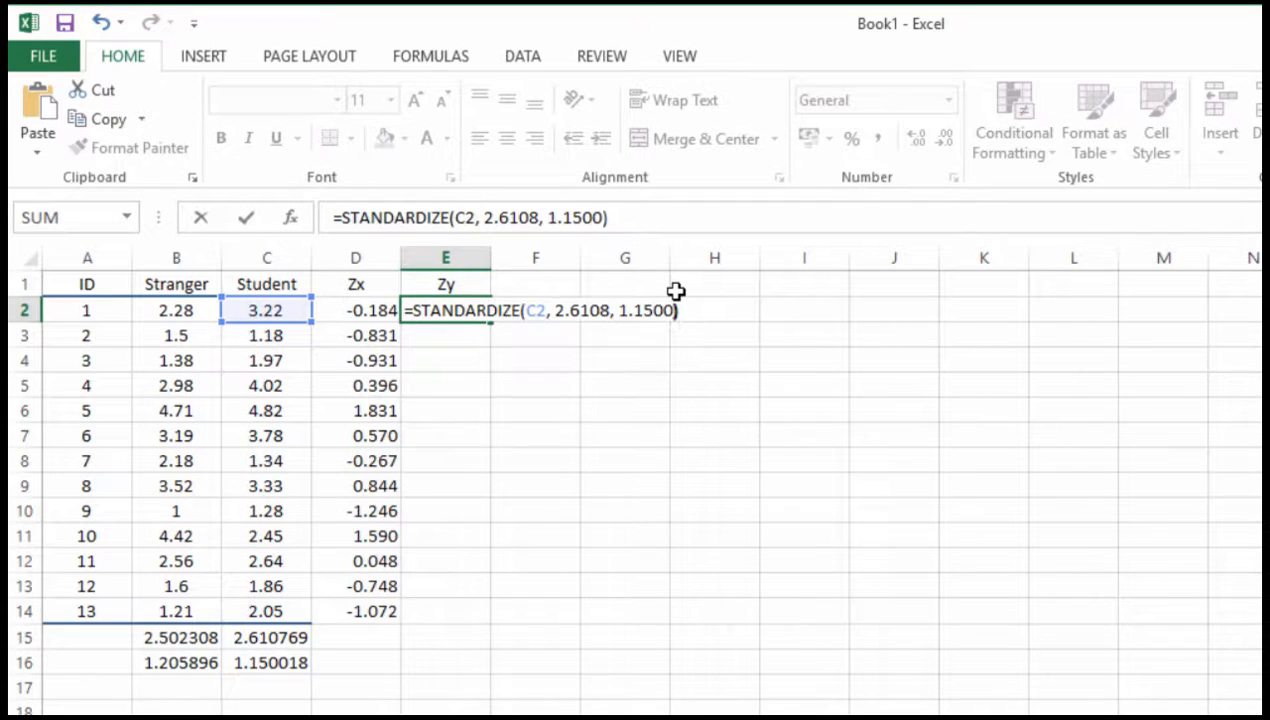
key("Return")
key("Up")
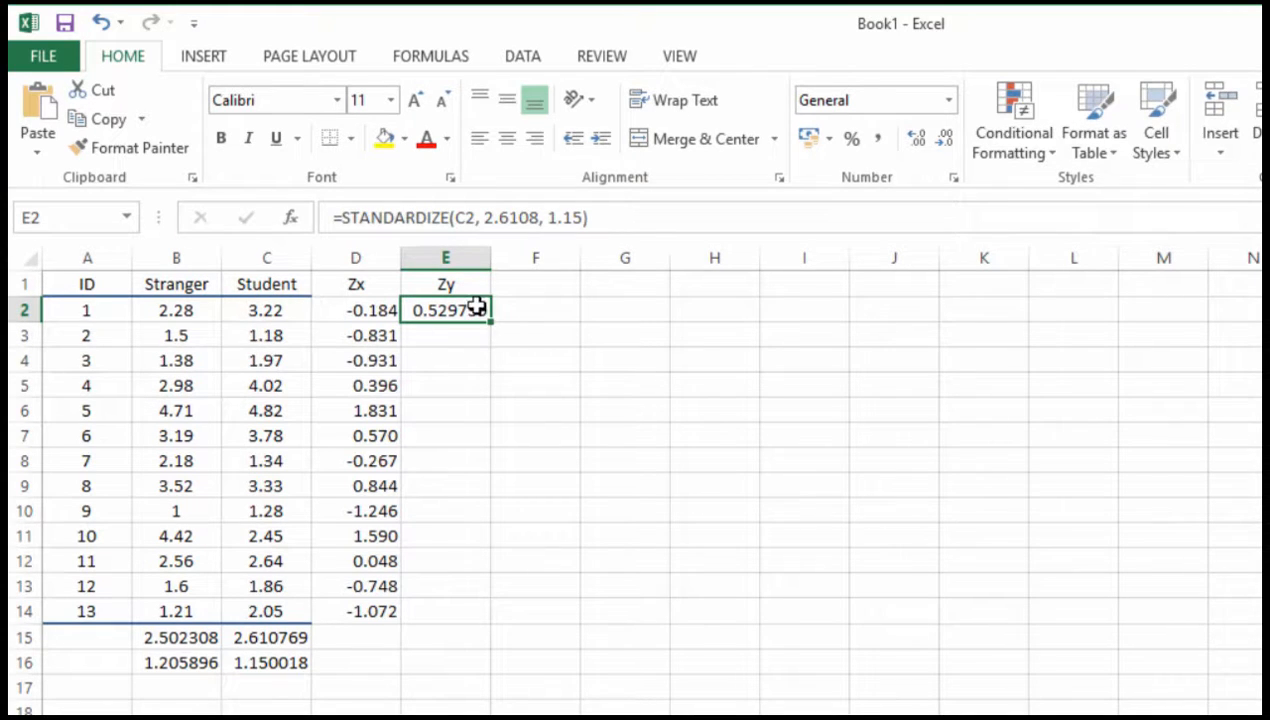
Fill the Student z-score formula from E2 down through E14 and display the results with three decimal places.
left_click(283, 310)
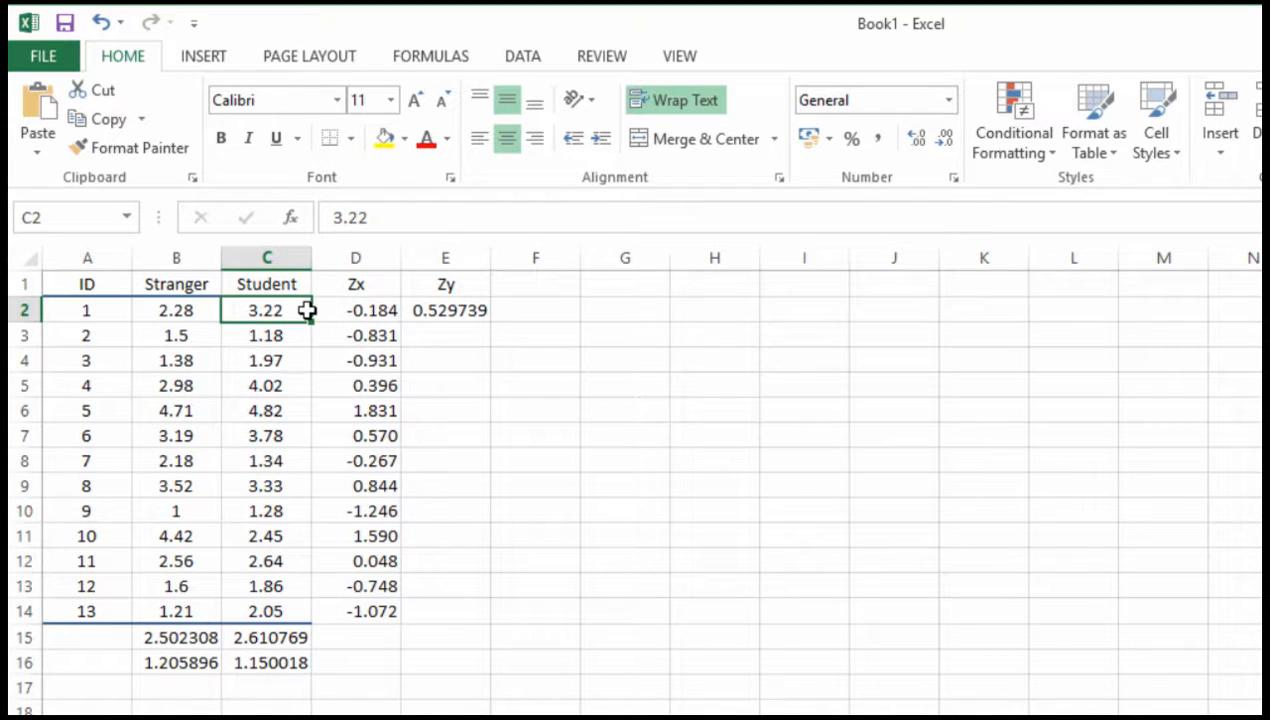
left_click(296, 637)
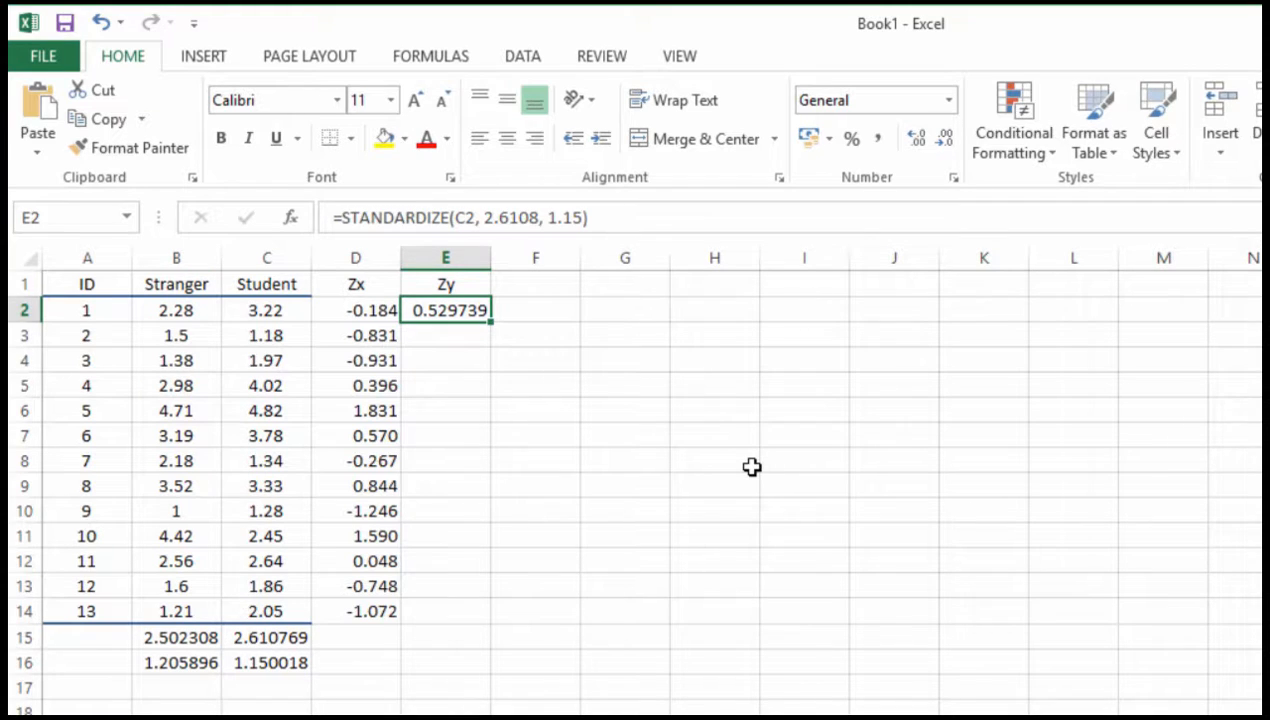
left_click_drag(490, 321, 489, 626)
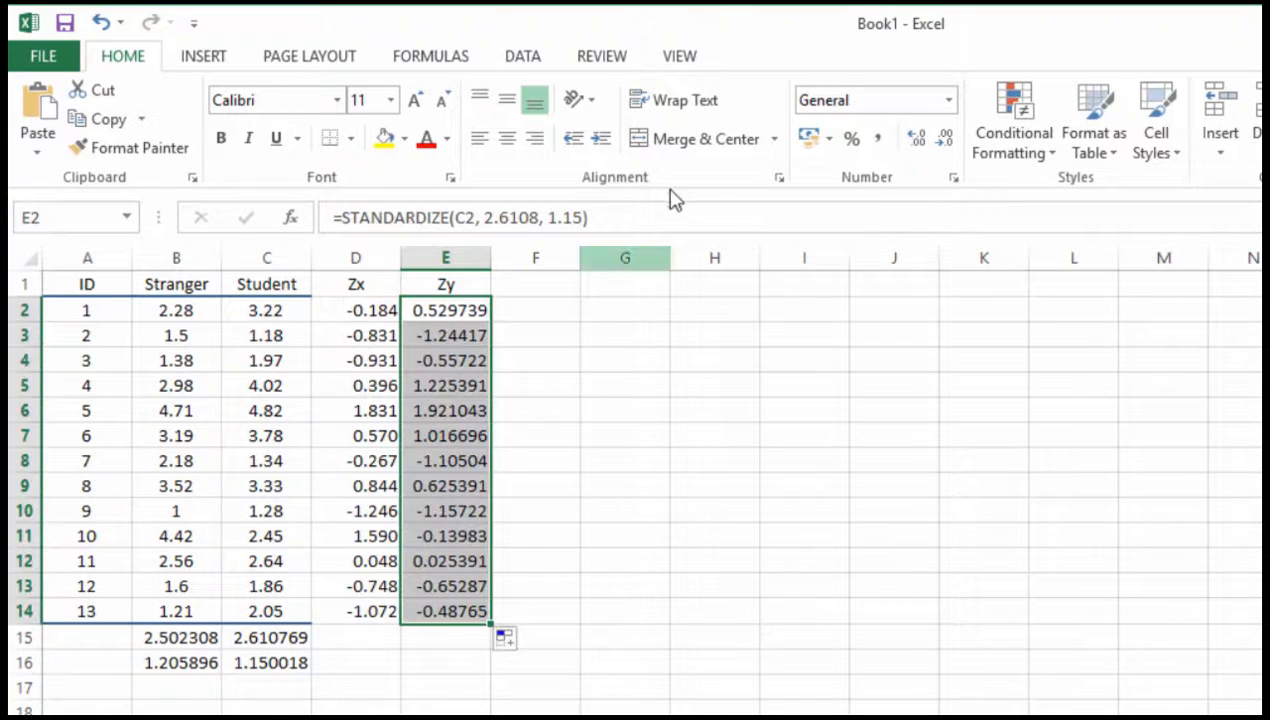
left_click(944, 138)
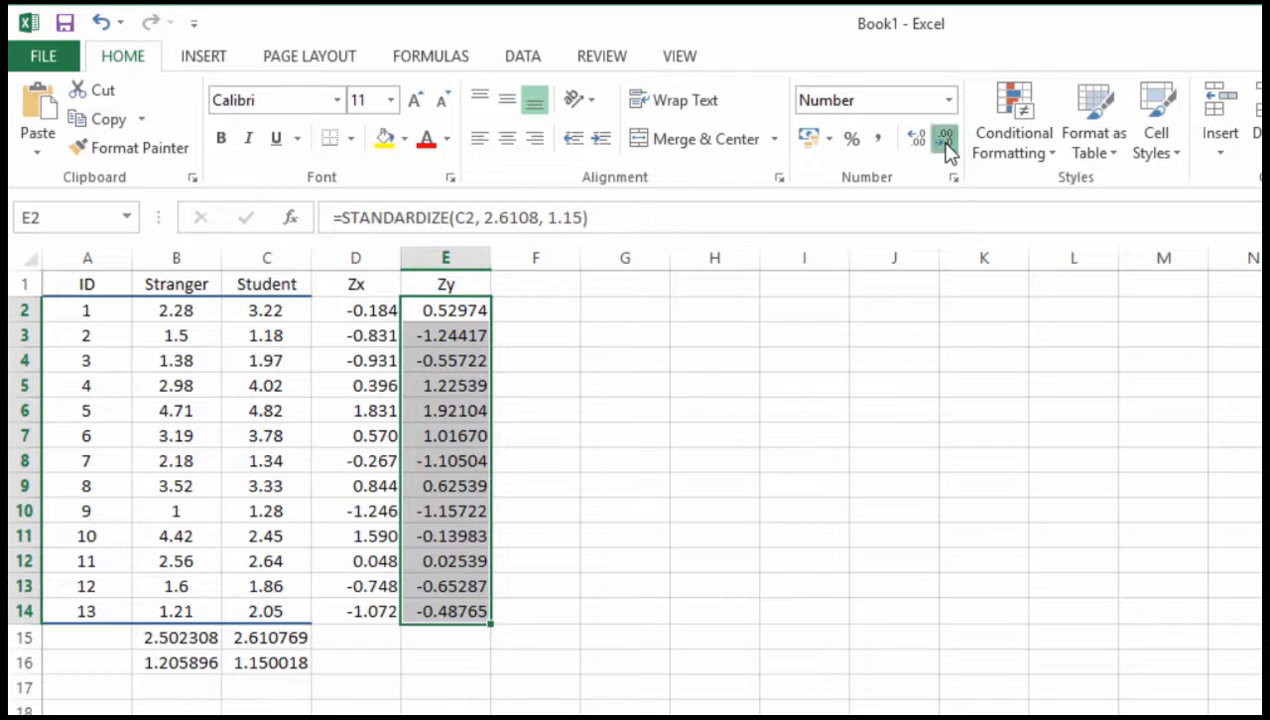
left_click(944, 138)
left_click(944, 138)
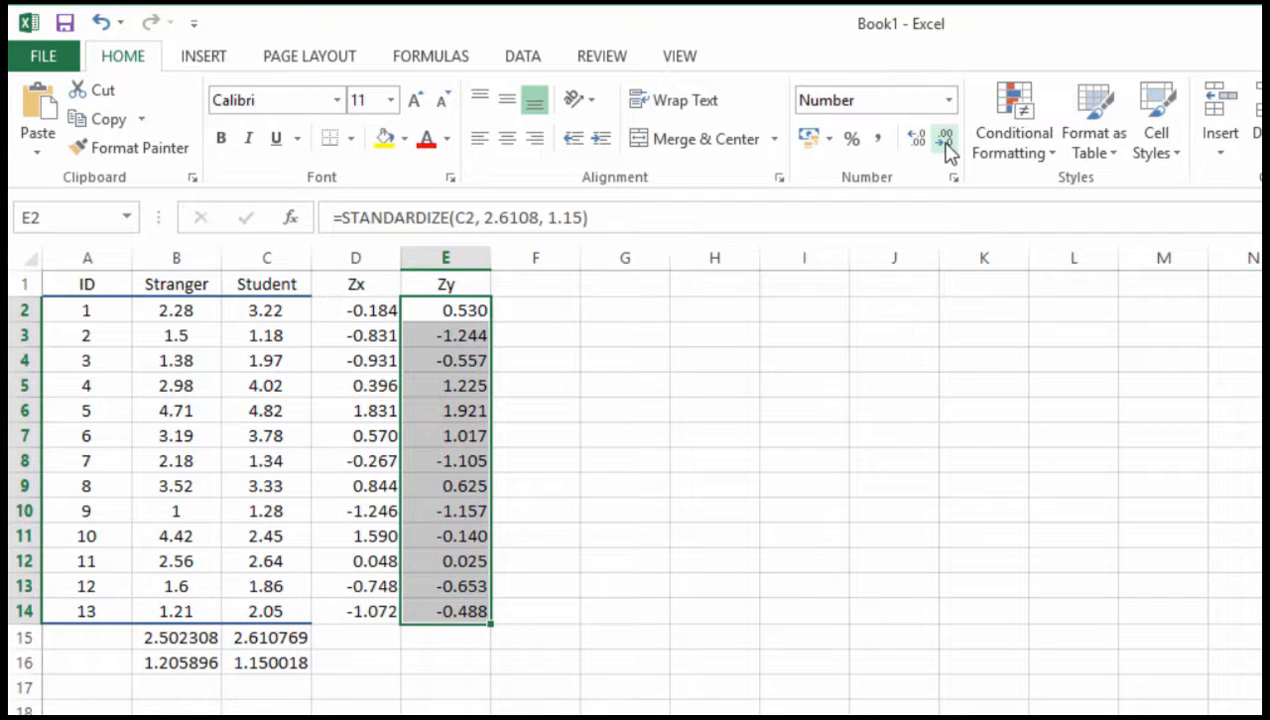
Compare Student values in C2 and C10 and the z-scores in E3 and E10 with the Student mean in C15.
left_click(545, 305)
left_click(281, 314)
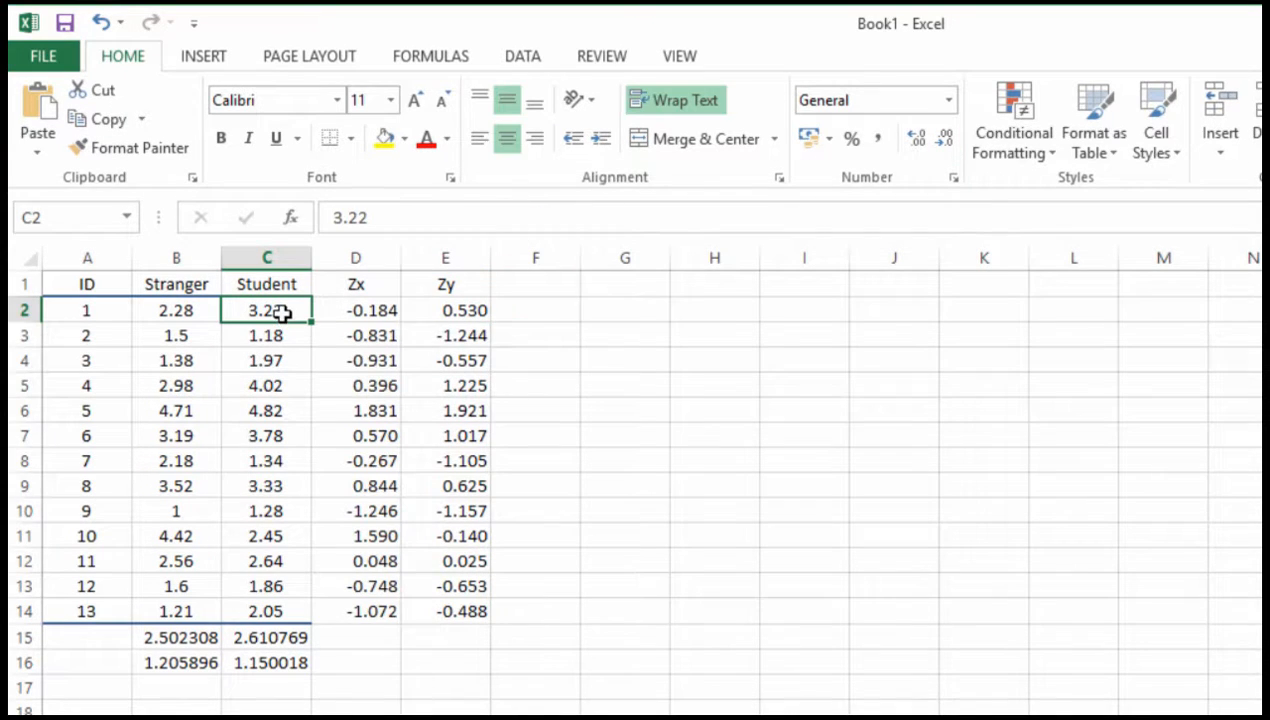
left_click(453, 338)
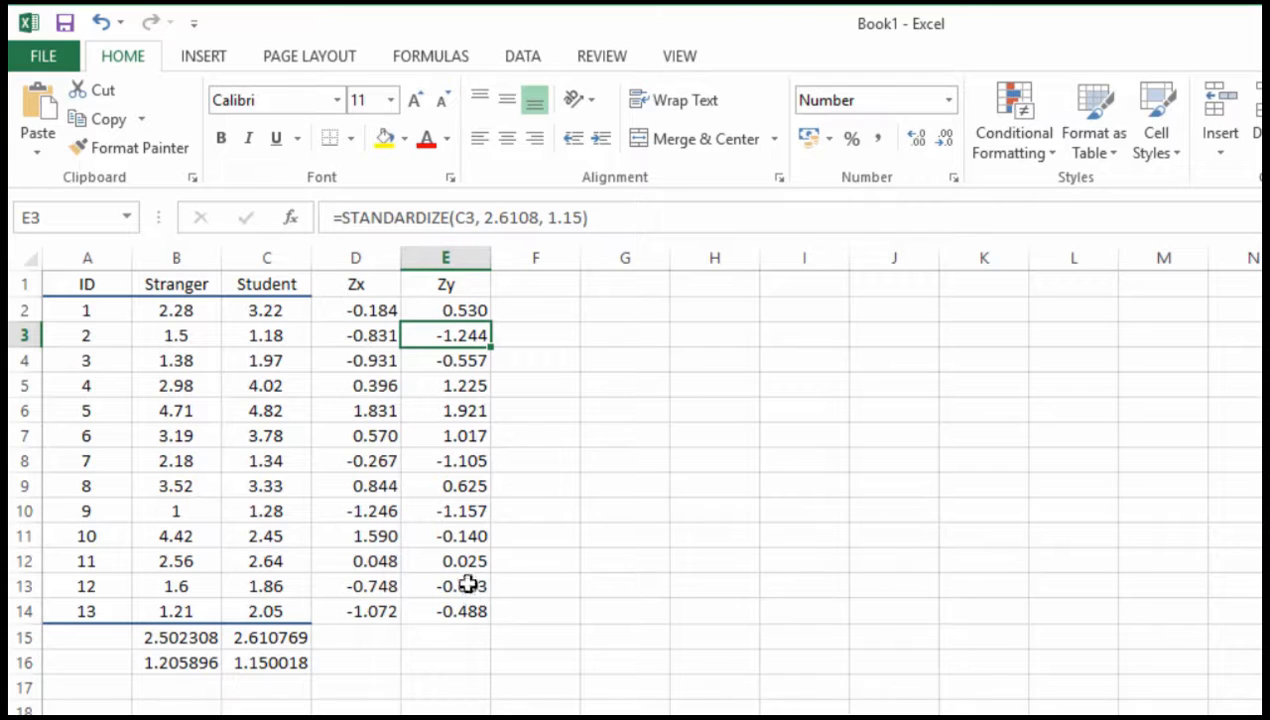
left_click(466, 511)
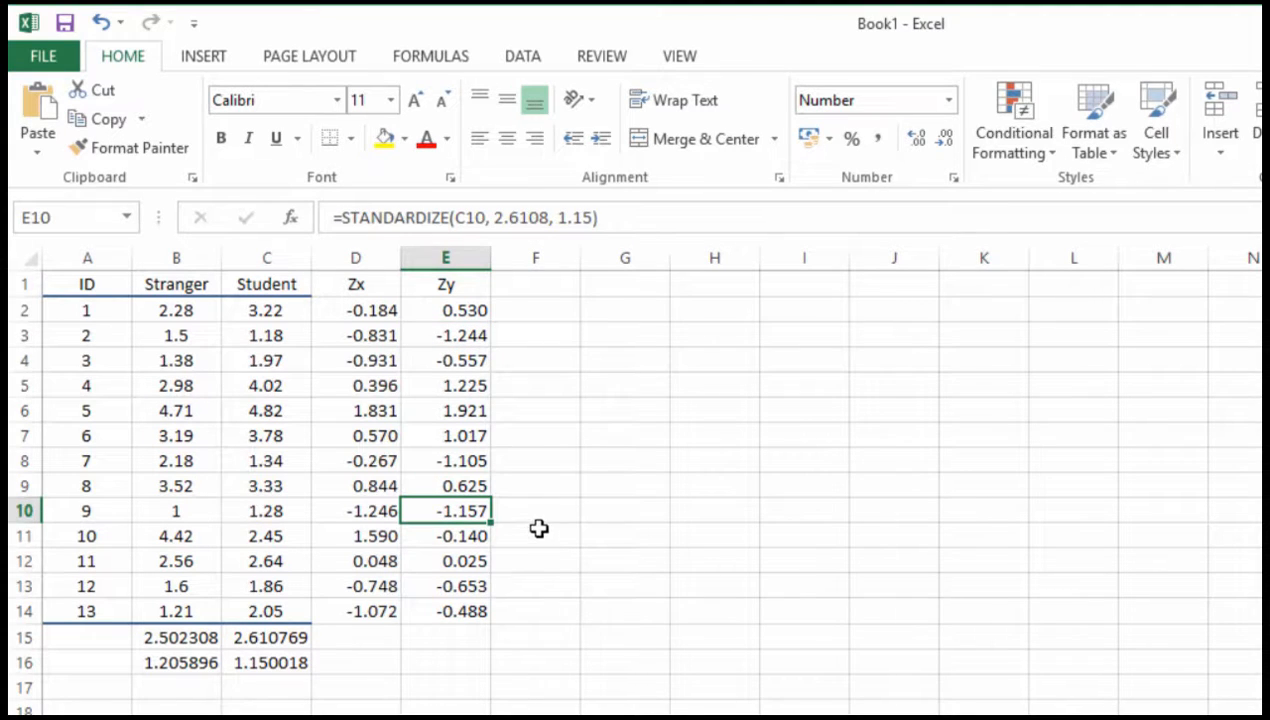
left_click(288, 513)
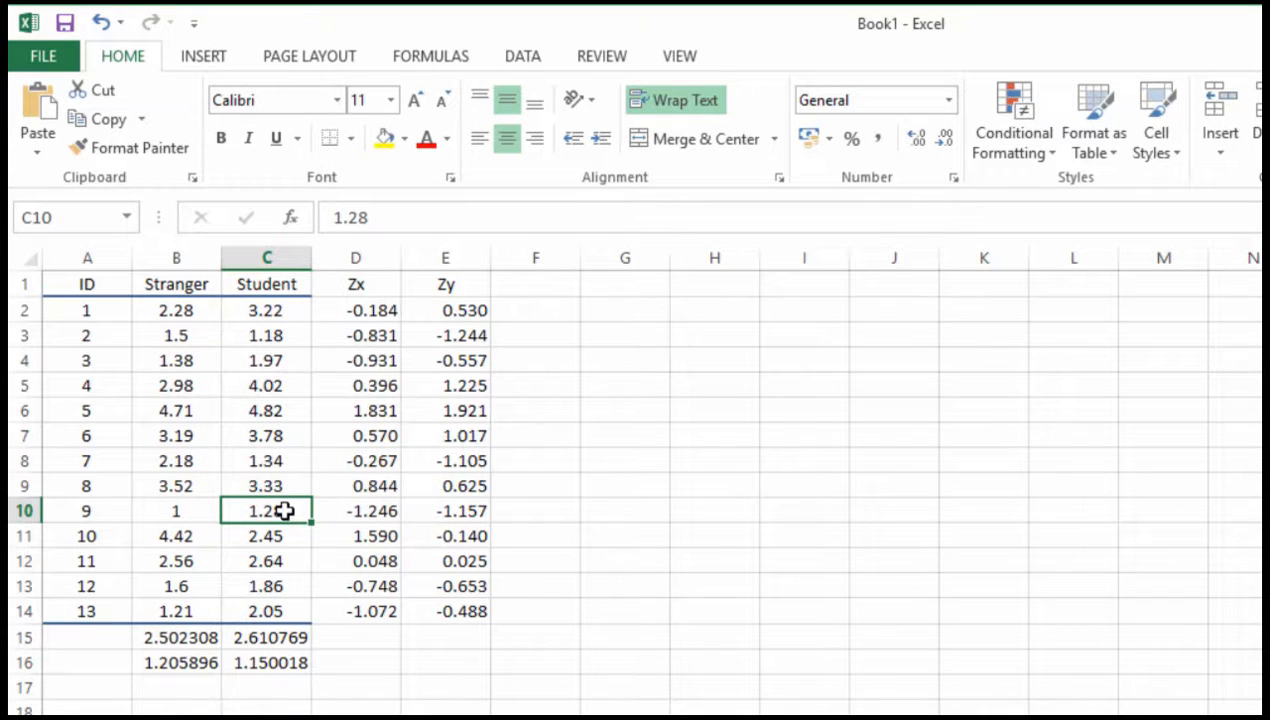
left_click(292, 637)
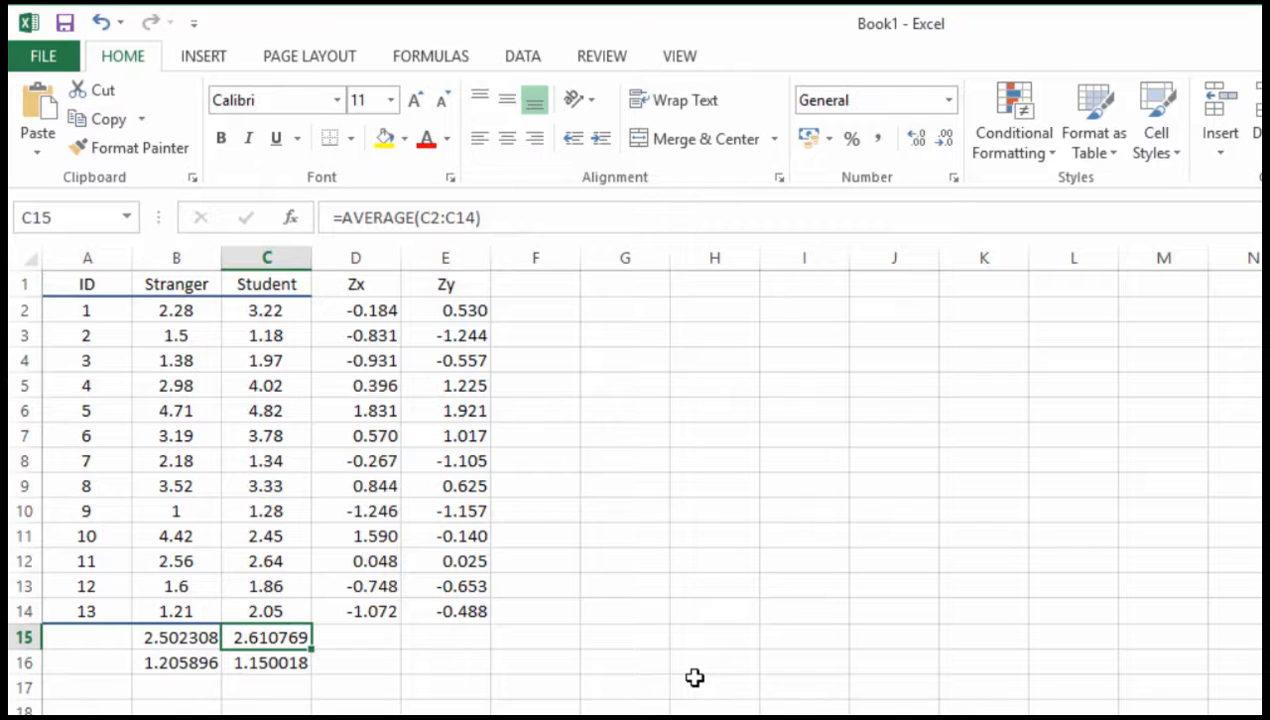
Add the column header ZxZy in cell F1.
left_click(536, 289)
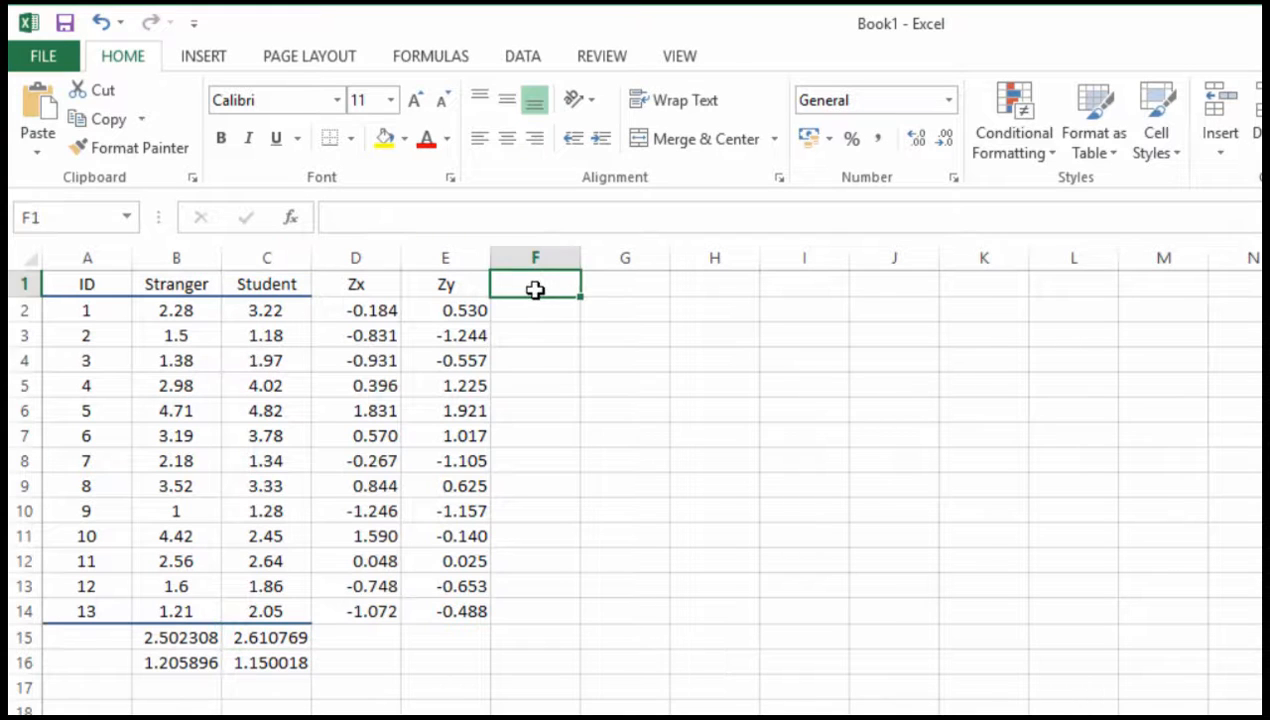
type("ZxZy")
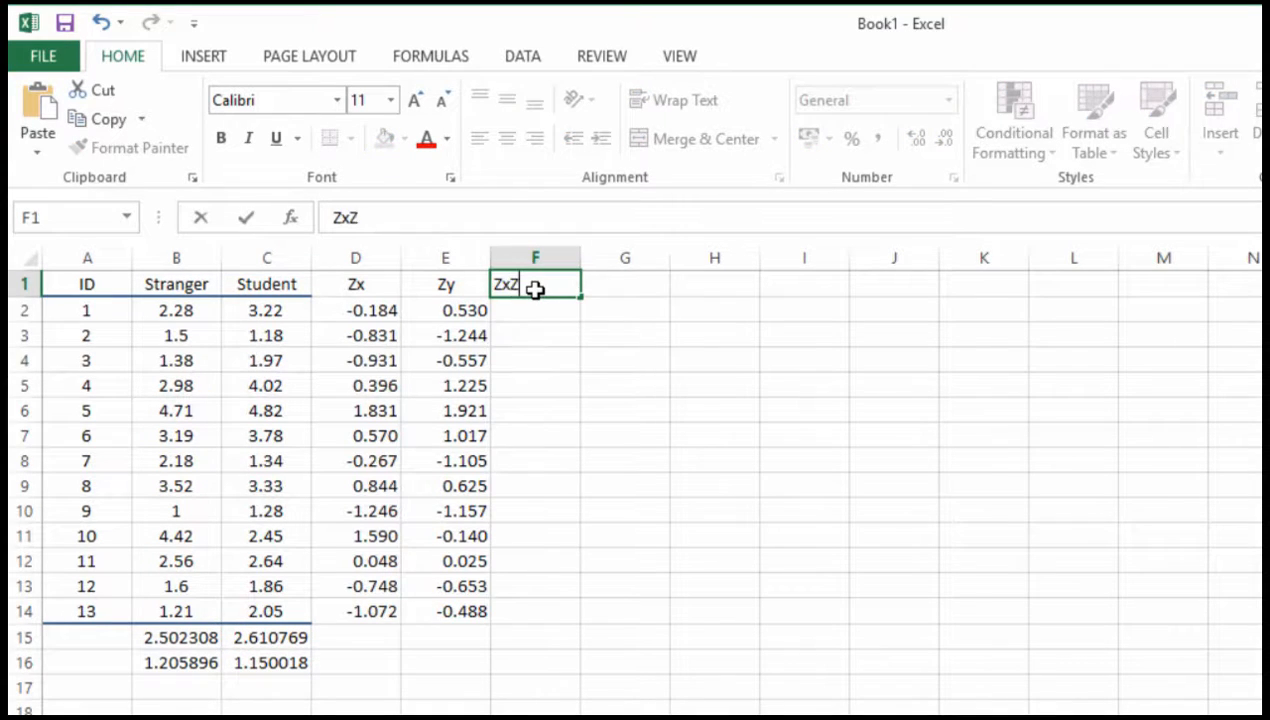
key("Return")
Calculate the z-score product in F2 with =D2*E2 and fill the formula down through F14.
type("=D2")
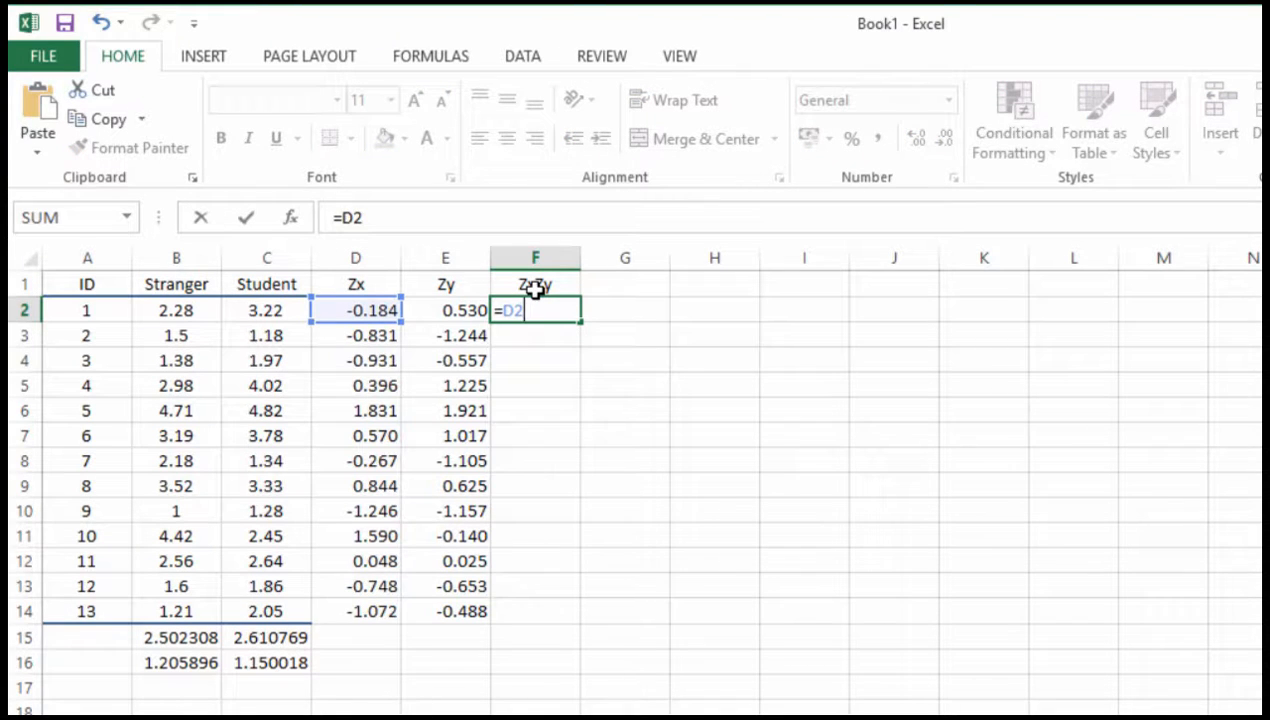
type("*E2")
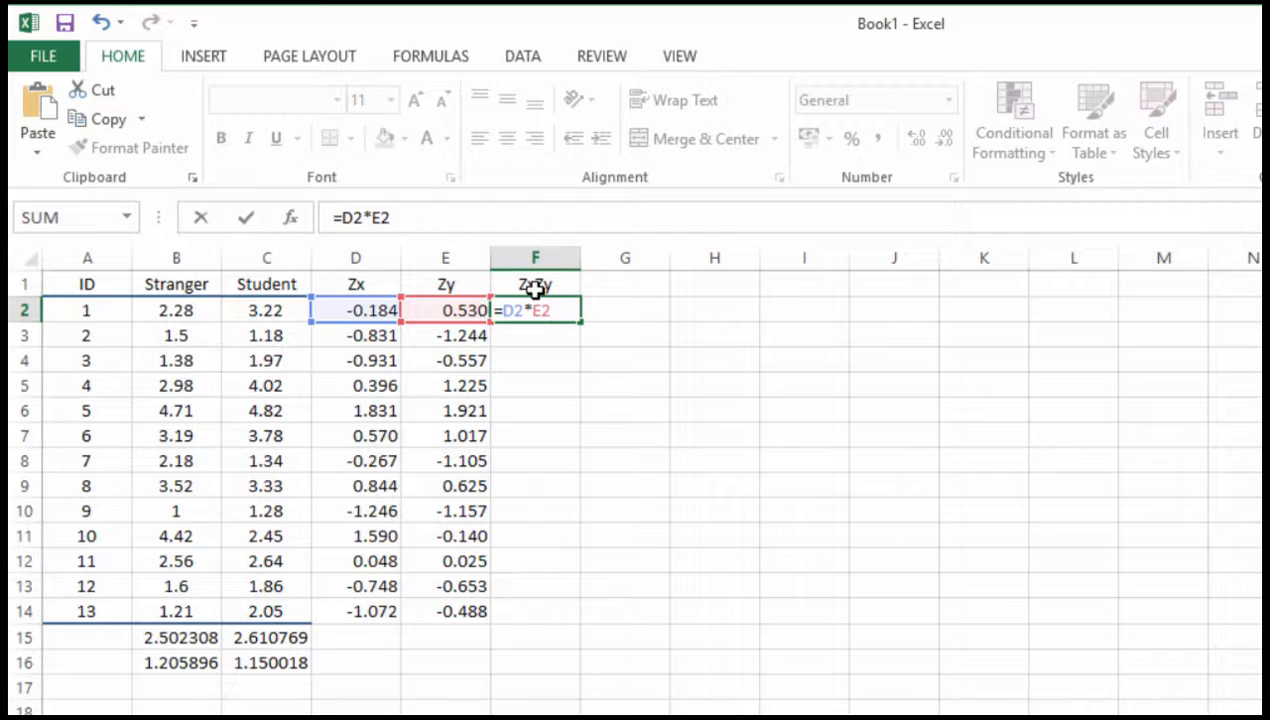
key("Return")
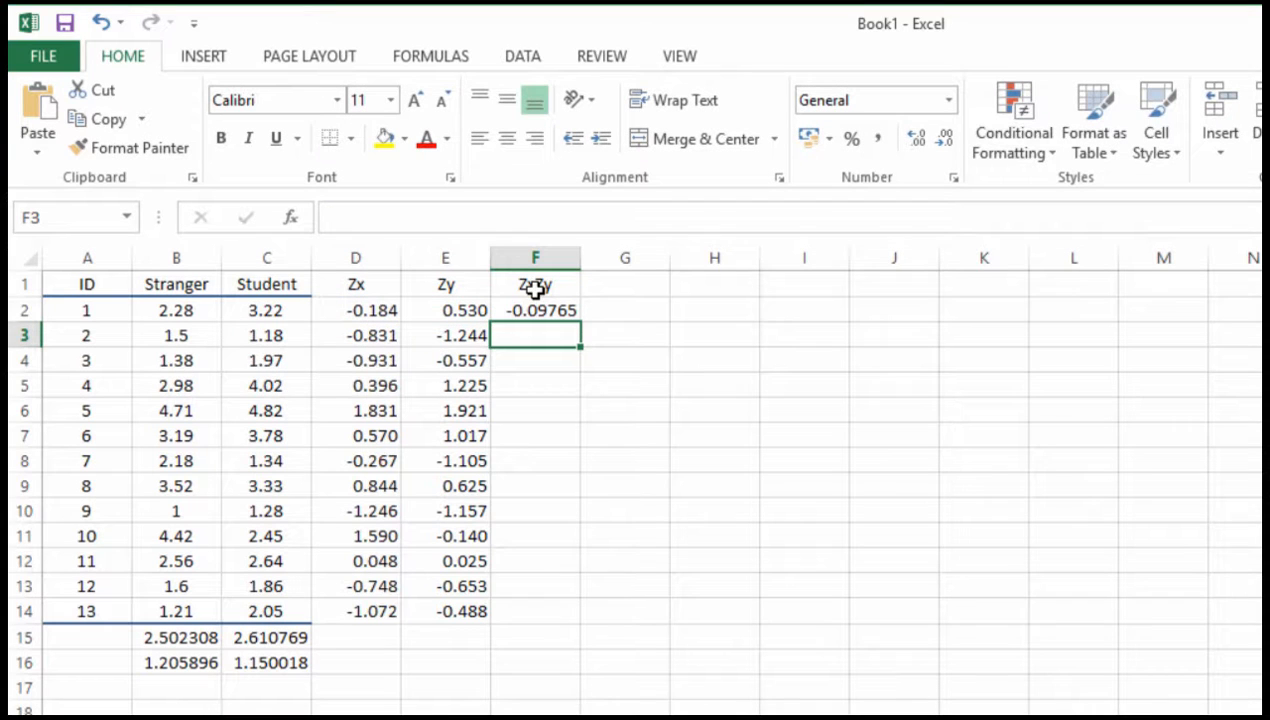
left_click(550, 312)
left_click_drag(579, 322, 579, 622)
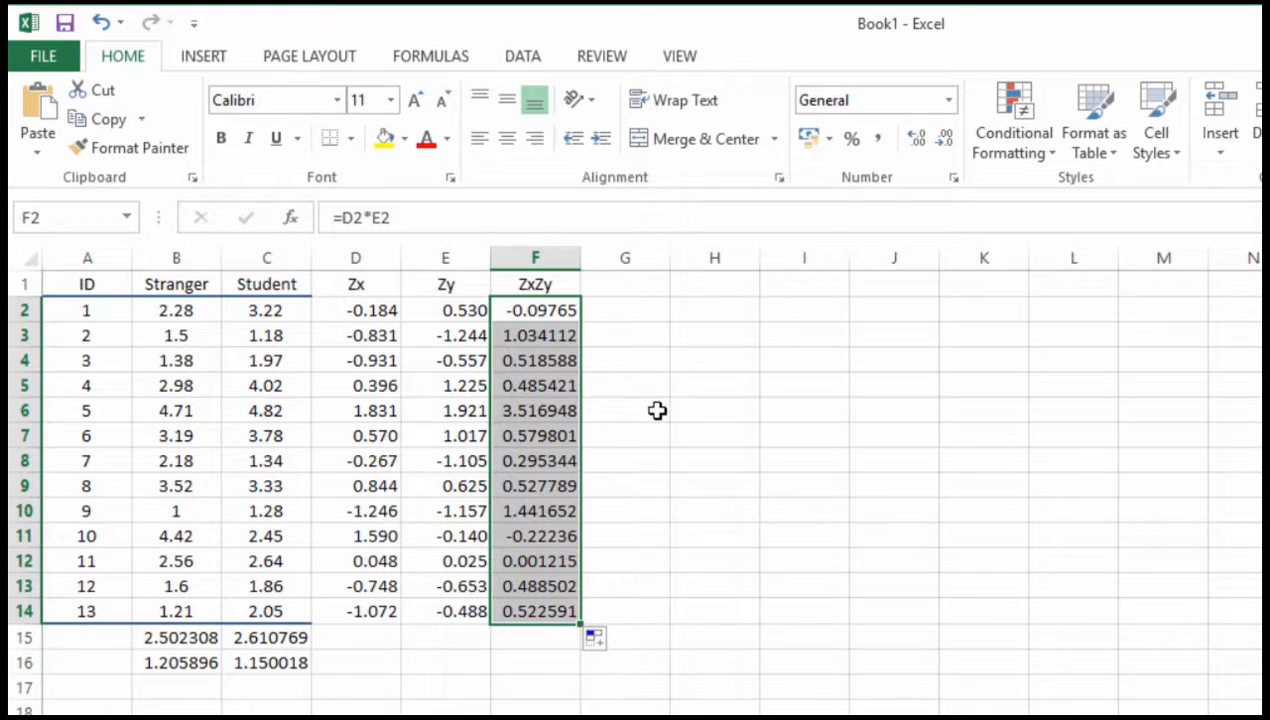
Compare the z-score products in F6 and F3 with the Zx and Zy values in their rows.
left_click(572, 412)
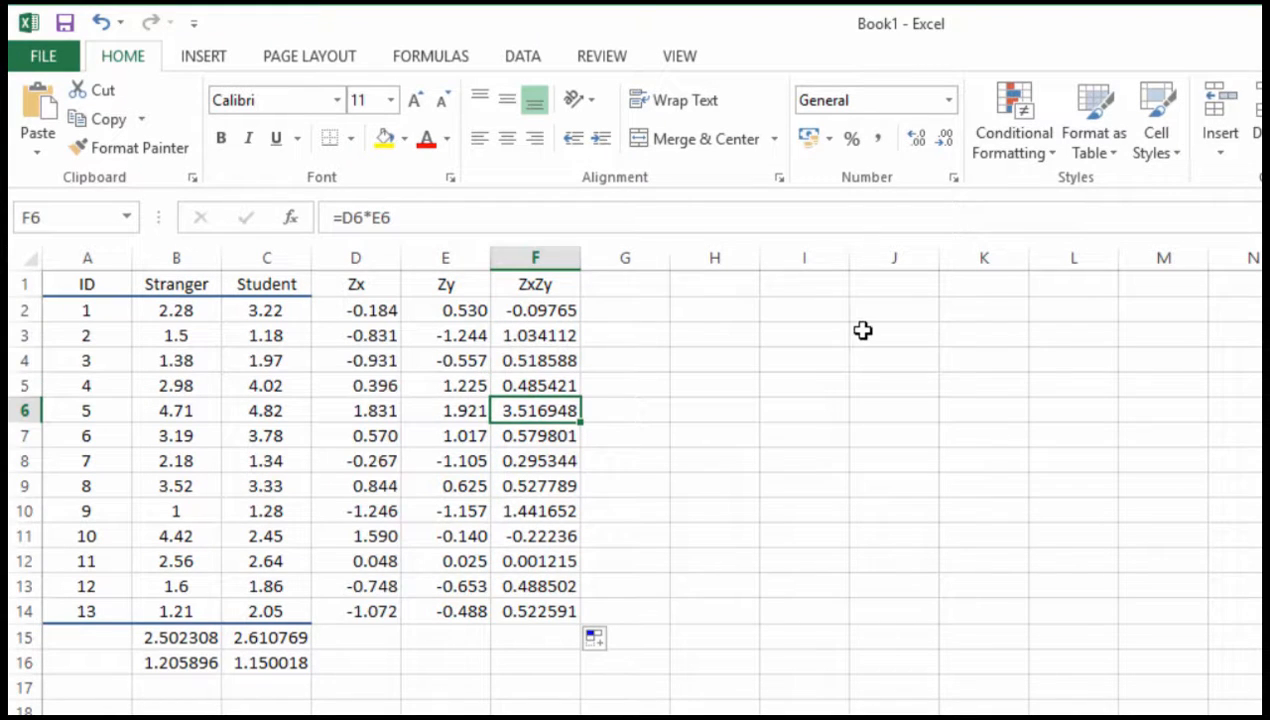
key("Up")
key("Up")
key("Up")
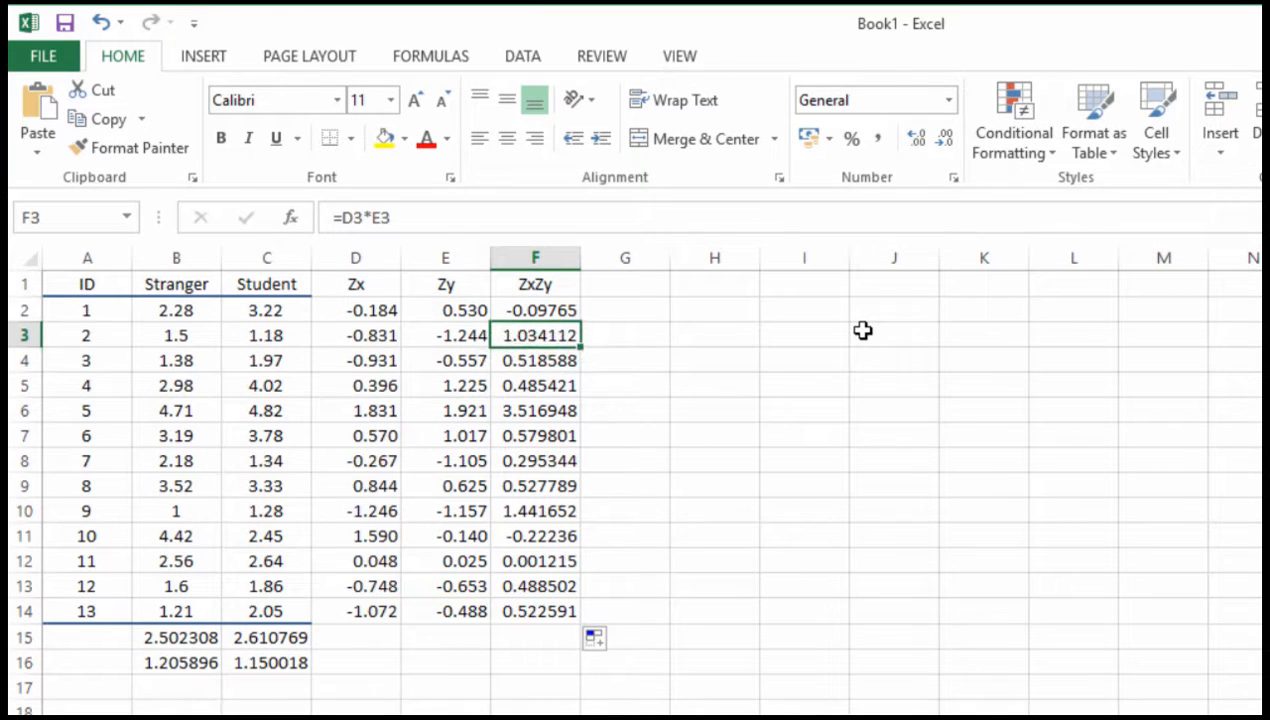
key("Left")
key("Left")
key("Right")
key("Right")
key("Down")
key("Down")
key("Down")
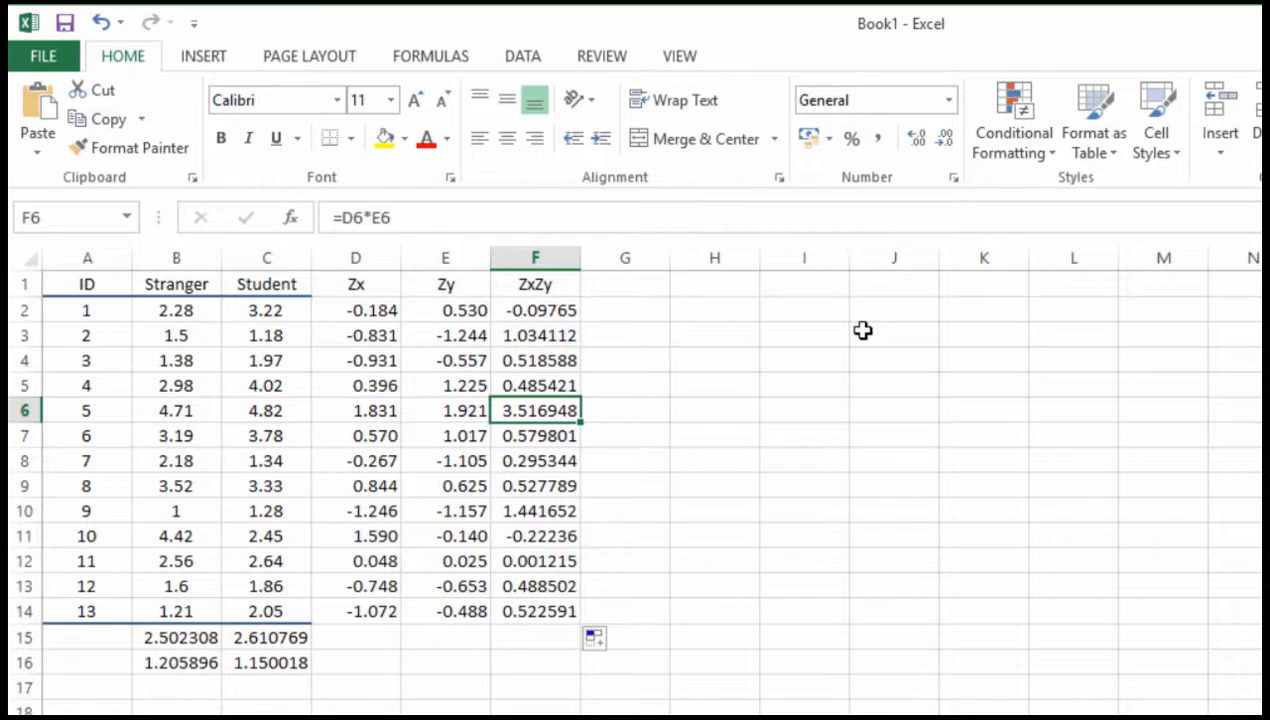
Review the sign and size of the z-score products throughout the ZxZy column, down to F14 and back up.
key("Down")
key("Down")
key("Down")
key("Down")
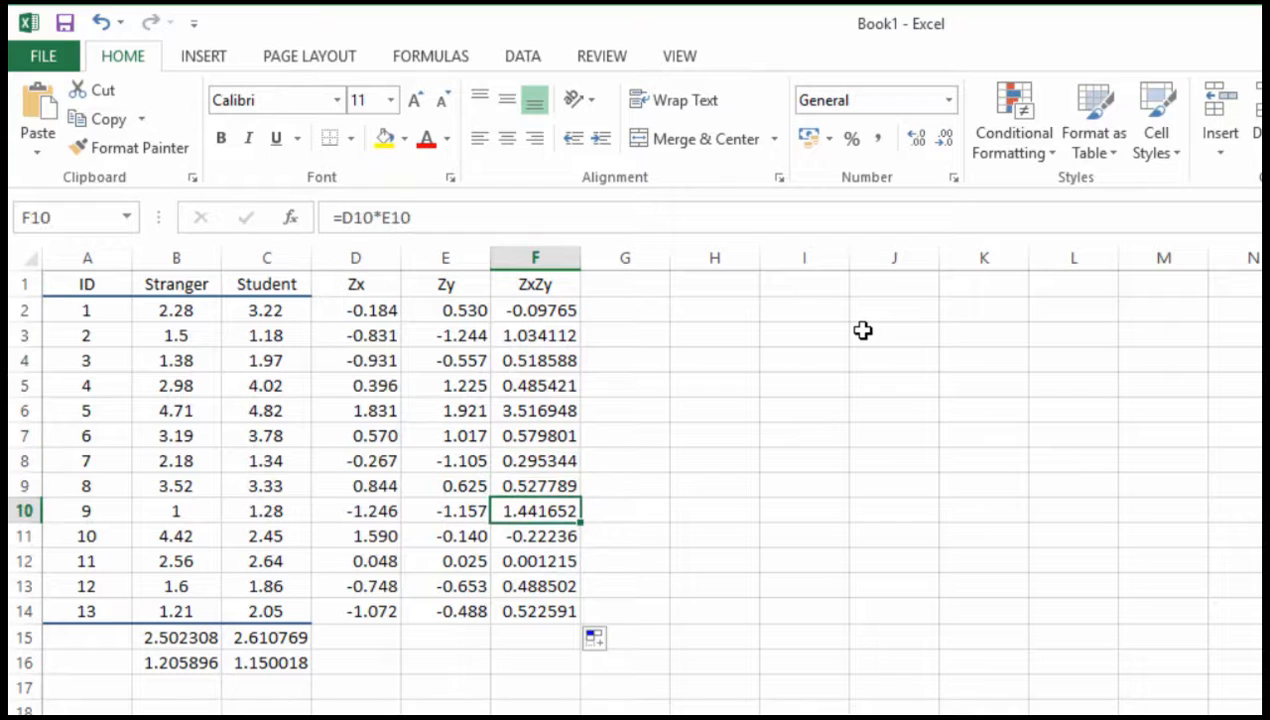
key("Down")
key("Down")
key("Down")
key("Down")
key("Up")
key("Up")
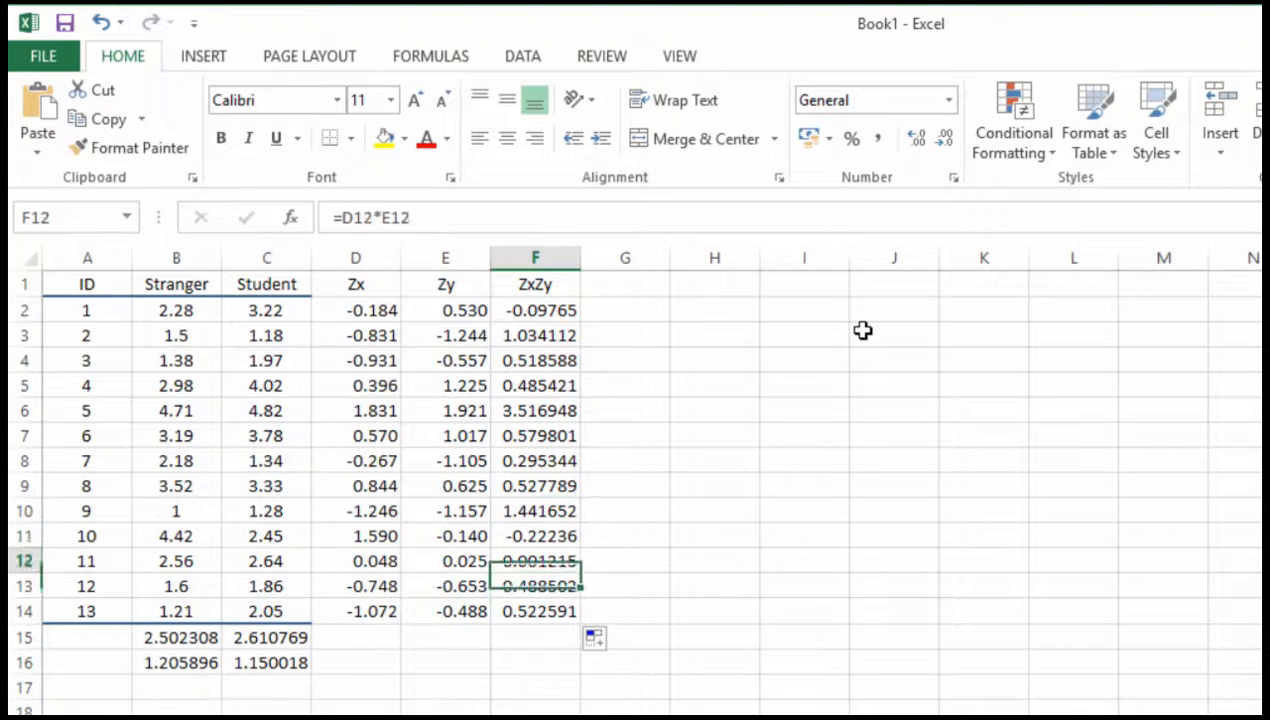
key("Up")
key("Up")
key("Up")
key("Up")
key("Up")
key("Up")
key("Up")
key("Up")
key("Down")
key("Down")
key("Down")
key("Down")
key("Down")
key("Down")
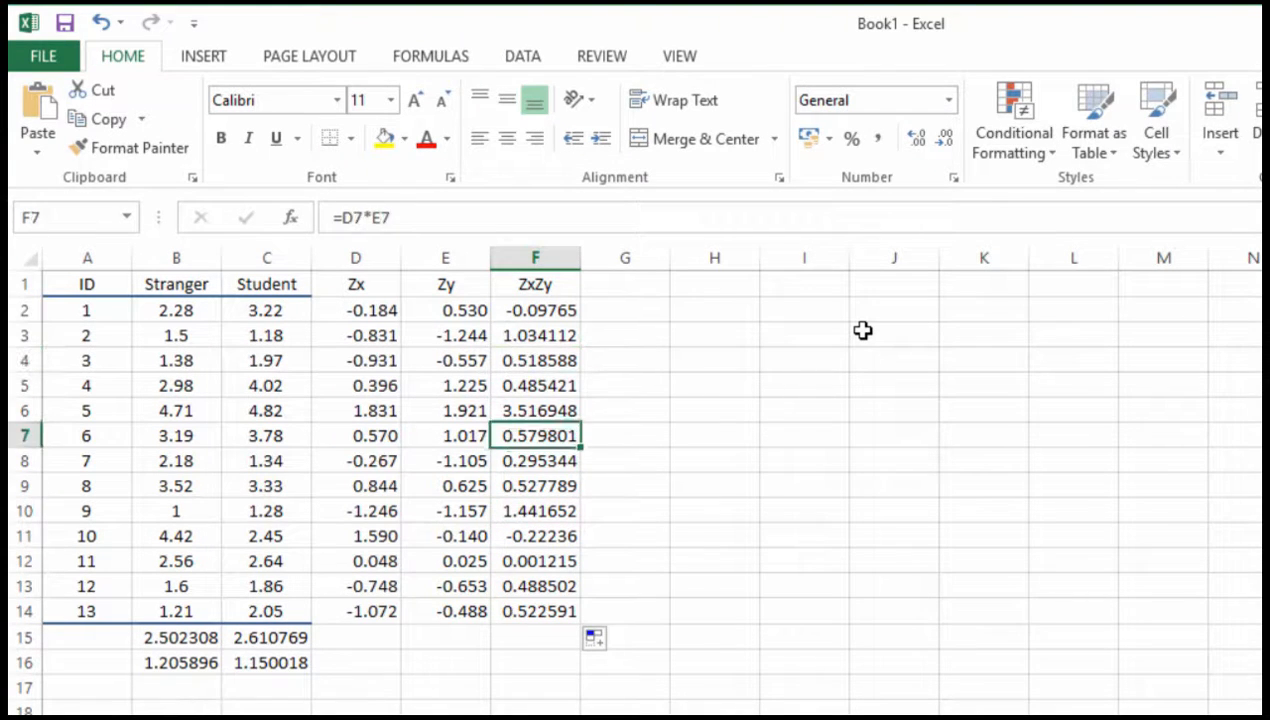
key("Down")
key("Down")
key("Down")
key("Down")
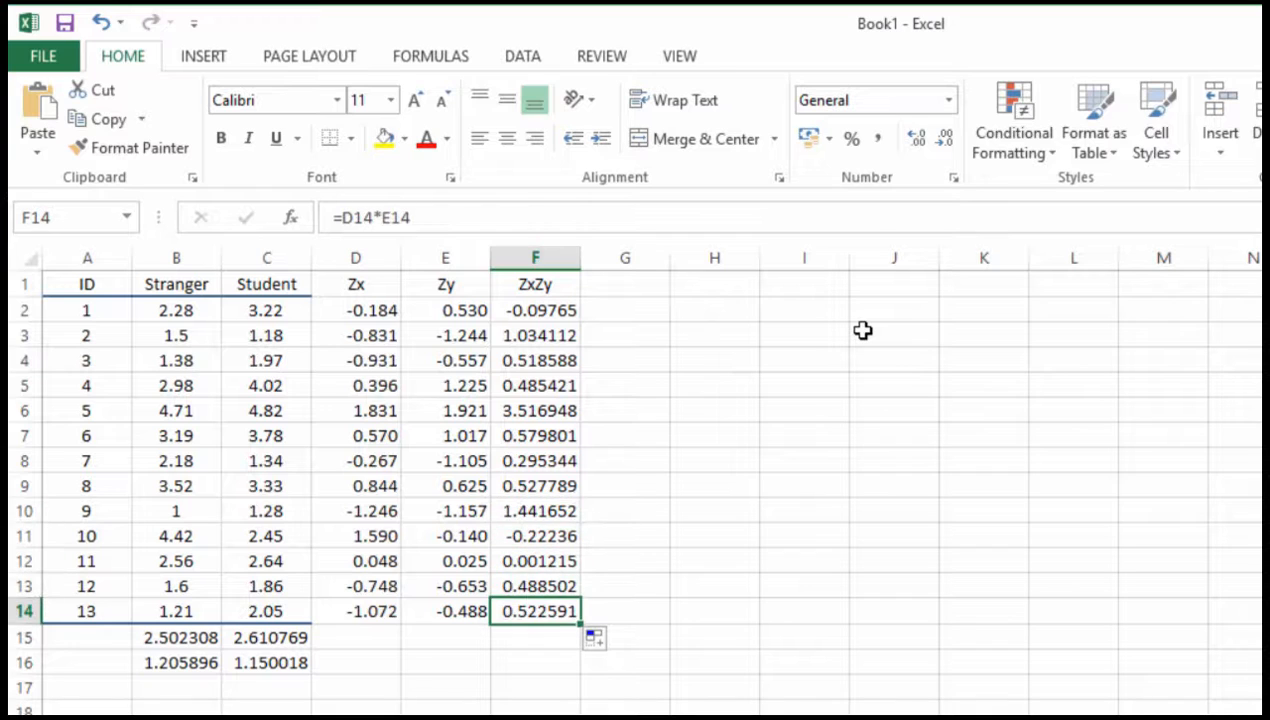
key("Up")
key("Up")
key("Up")
key("Up")
key("Up")
key("Up")
key("Up")
key("Up")
key("Up")
key("Up")
key("Up")
key("Up")
key("Up")
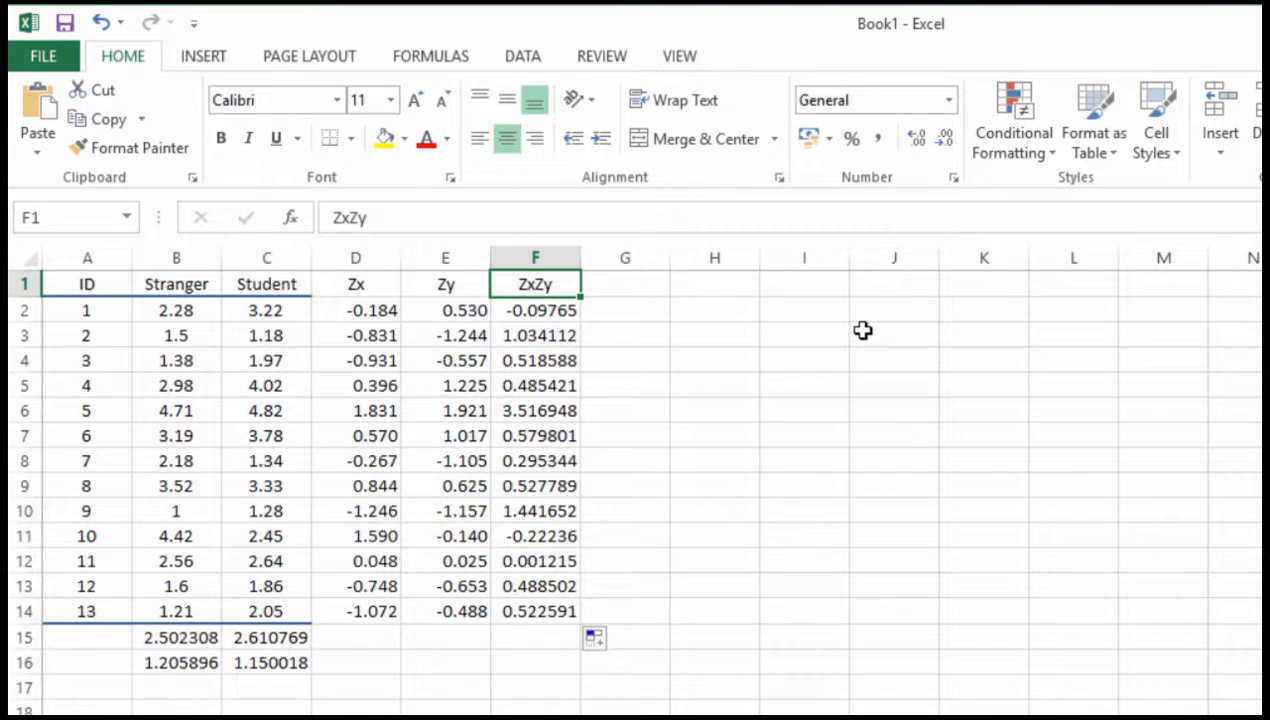
Sum the z-score products F2:F14 in cell F15 with AutoSum.
key("Down")
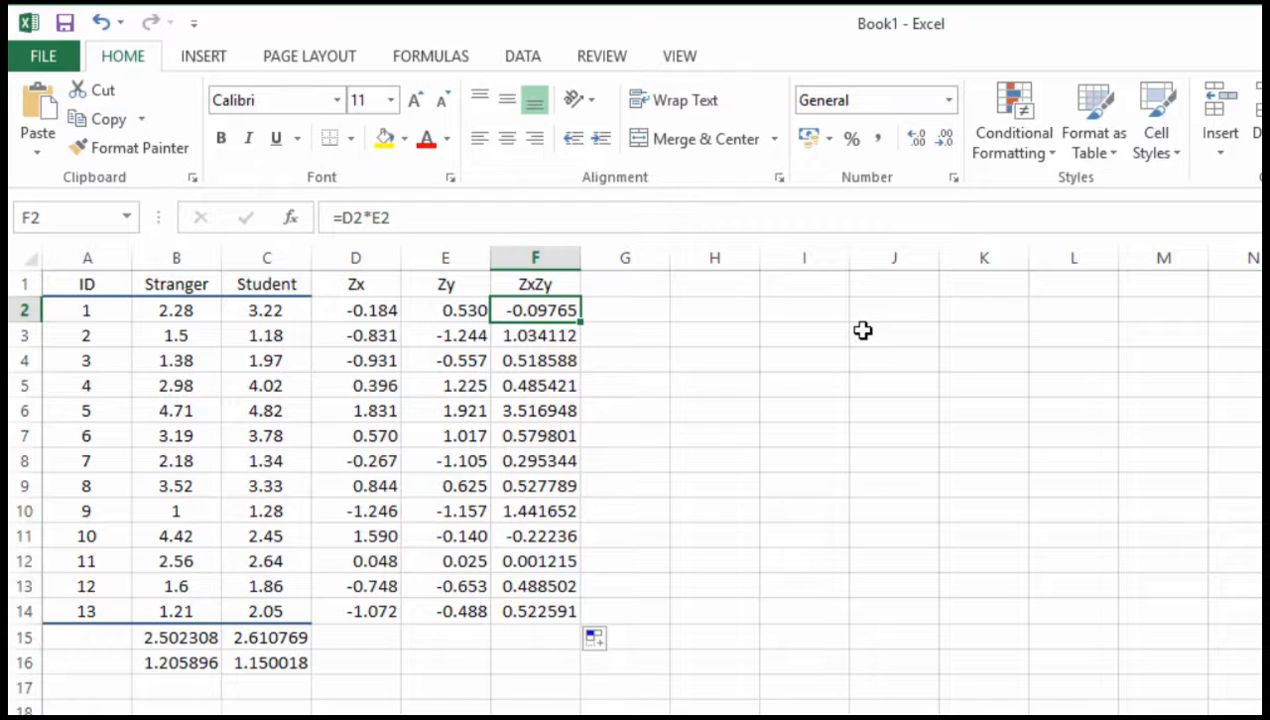
key("shift+Down")
key("shift+Down")
key("shift+Down")
key("shift+Down")
key("shift+Down")
key("shift+Down")
key("shift+Down")
key("shift+Down")
key("shift+Down")
key("shift+Down")
key("shift+Down")
key("shift+Down")
key("shift+Down")
key("shift+Down")
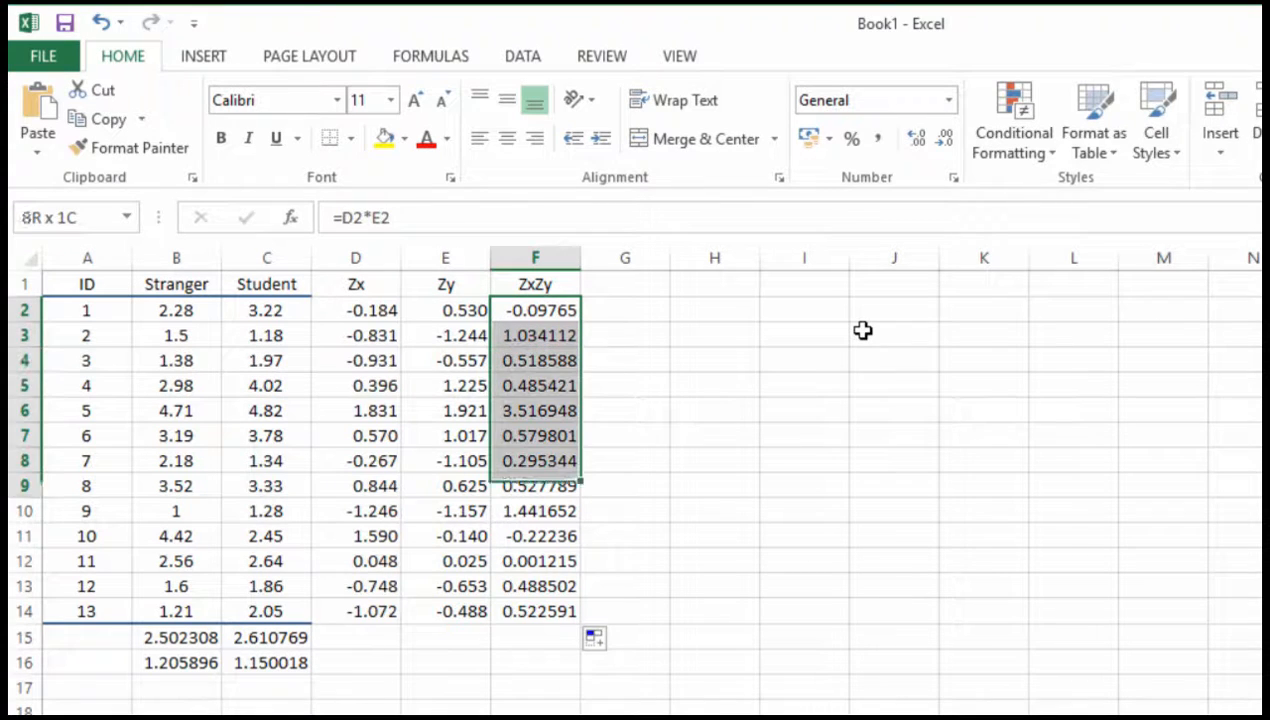
key("shift+Up")
key("shift+Up")
key("shift+Up")
key("shift+Down")
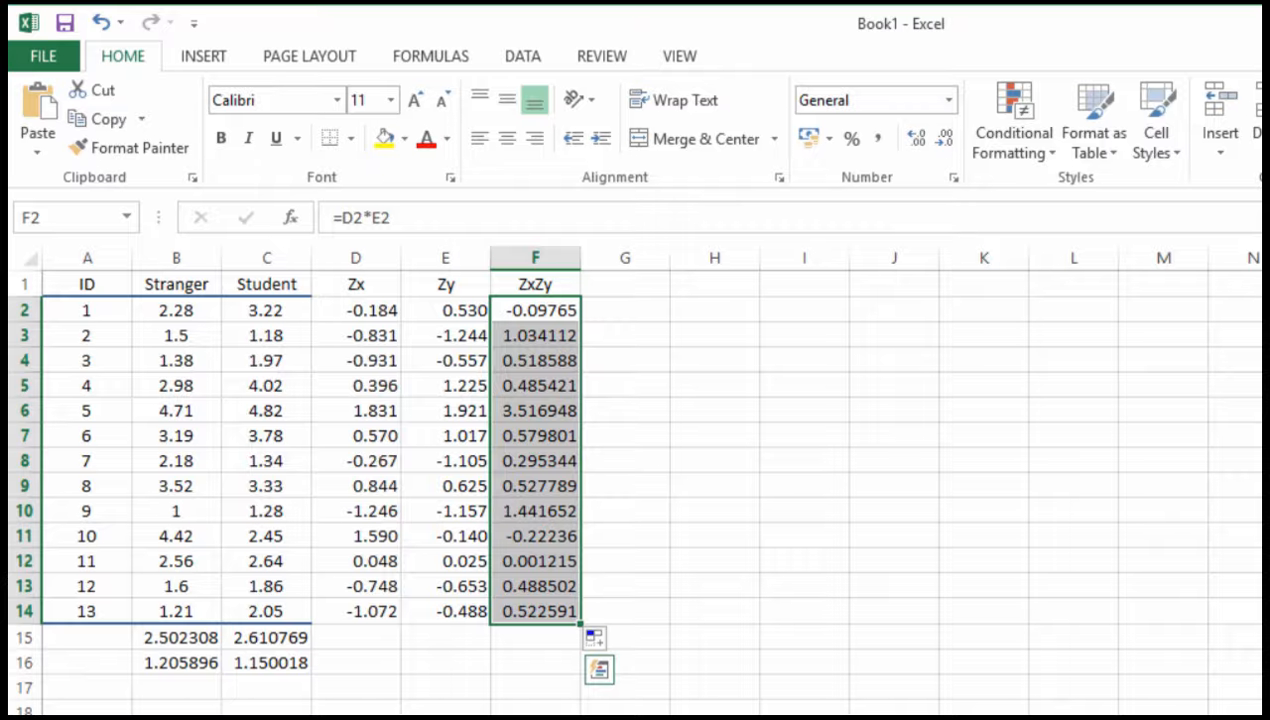
key("ctrl+1")
key("alt+equal")
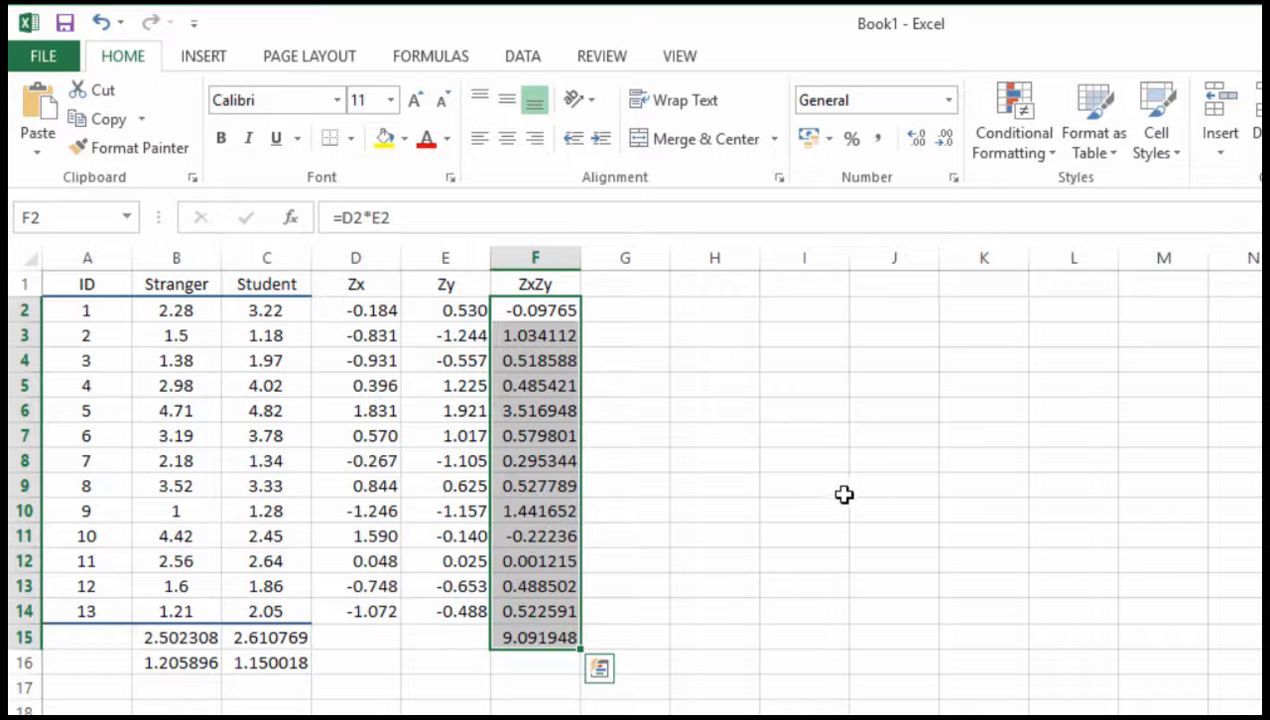
Check the sum formula in F15 against the products in F2:F14 and the number of cases in A2:A14.
left_click(548, 640)
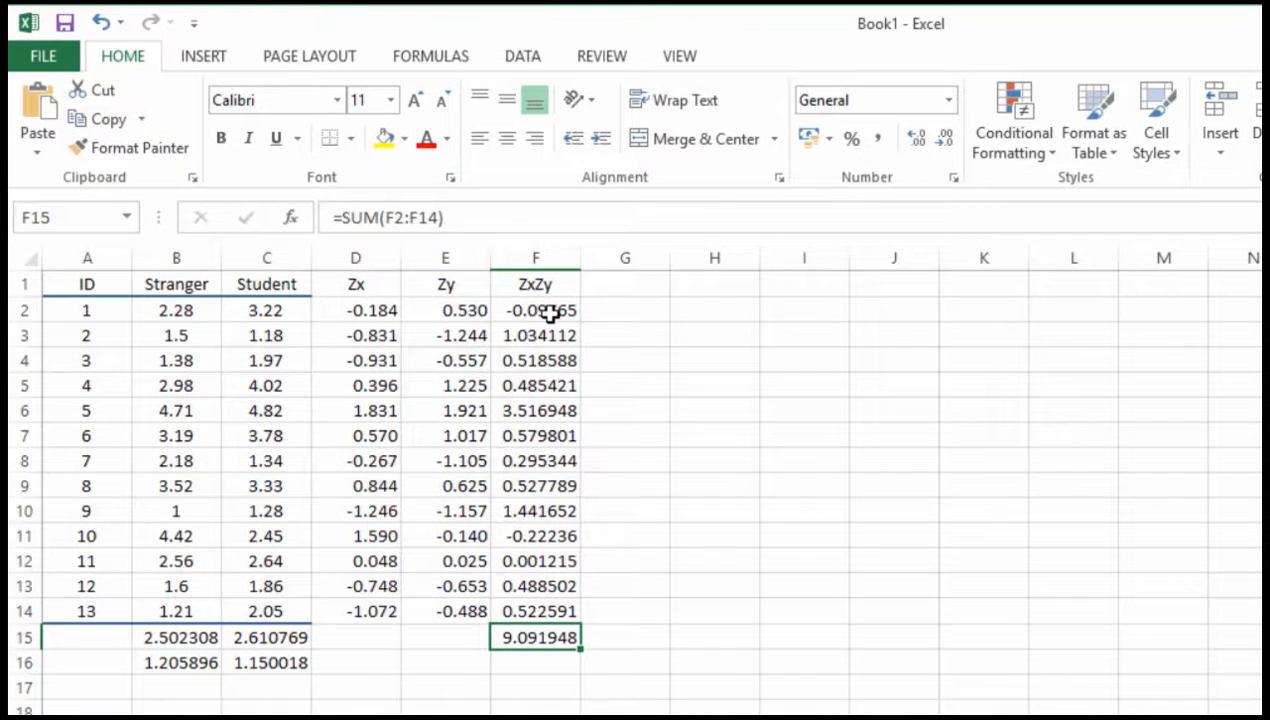
left_click_drag(540, 312, 540, 601)
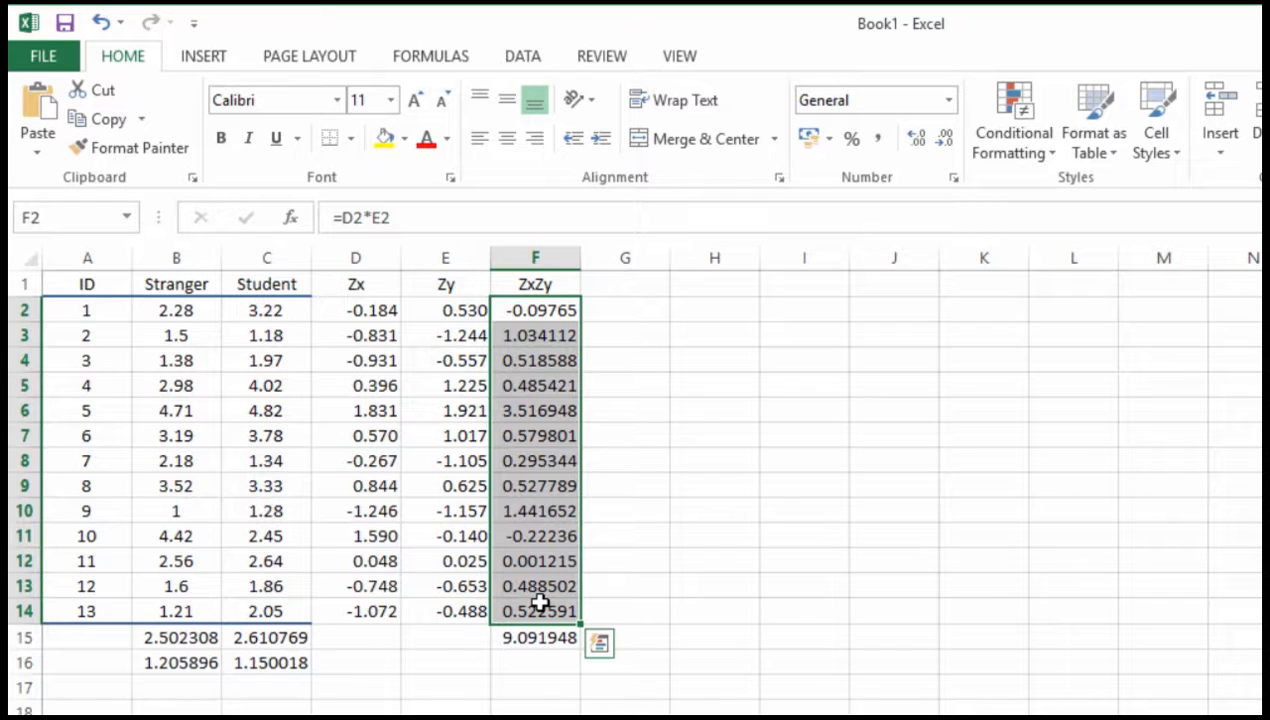
left_click(556, 661)
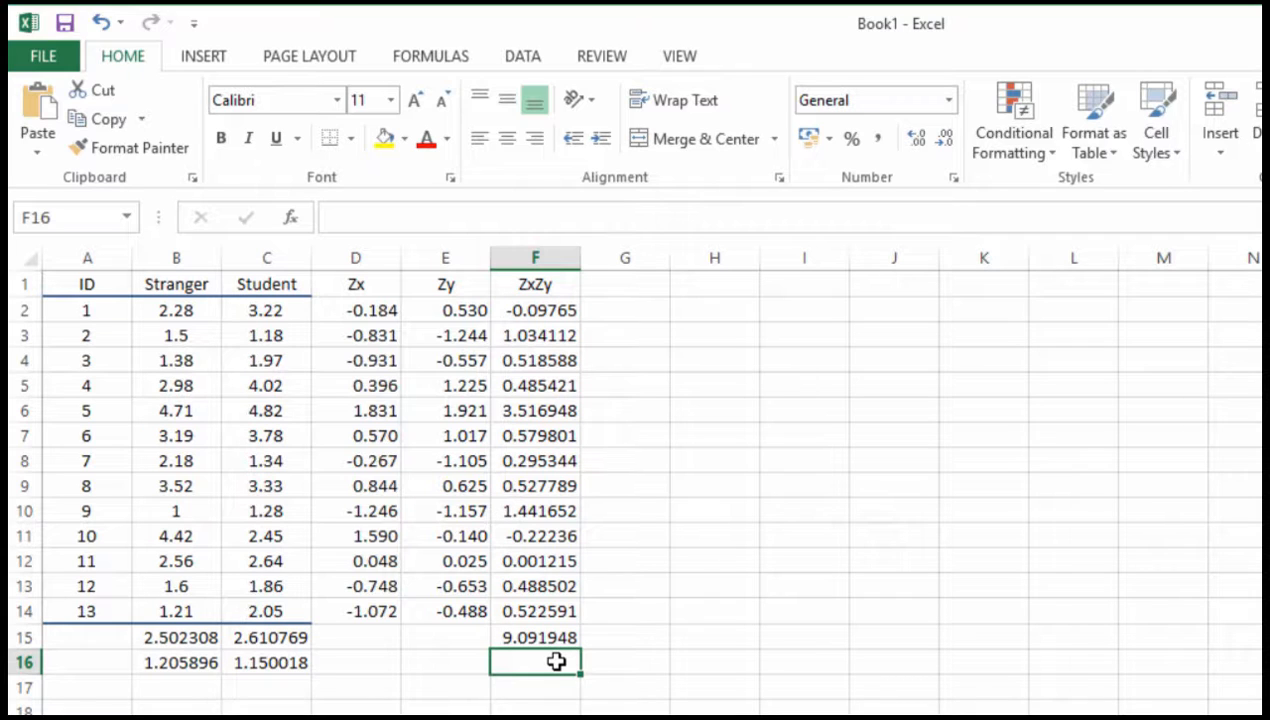
left_click(107, 610)
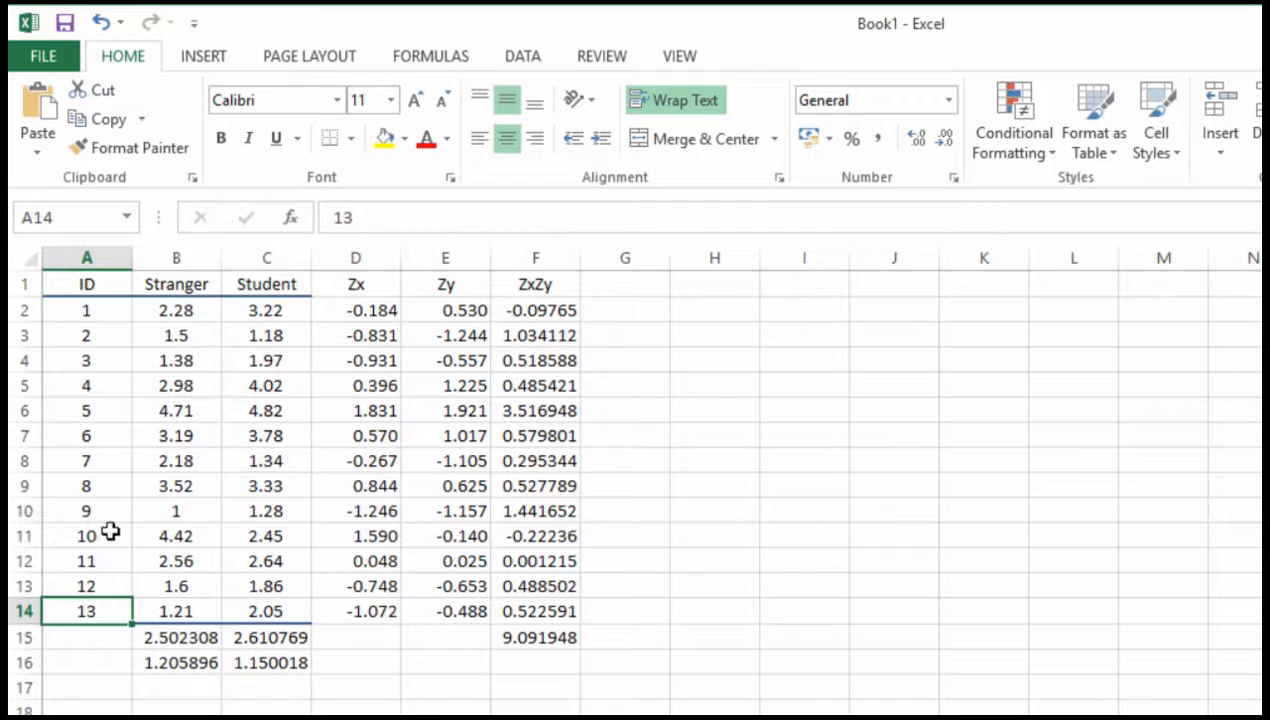
left_click_drag(108, 315, 94, 609)
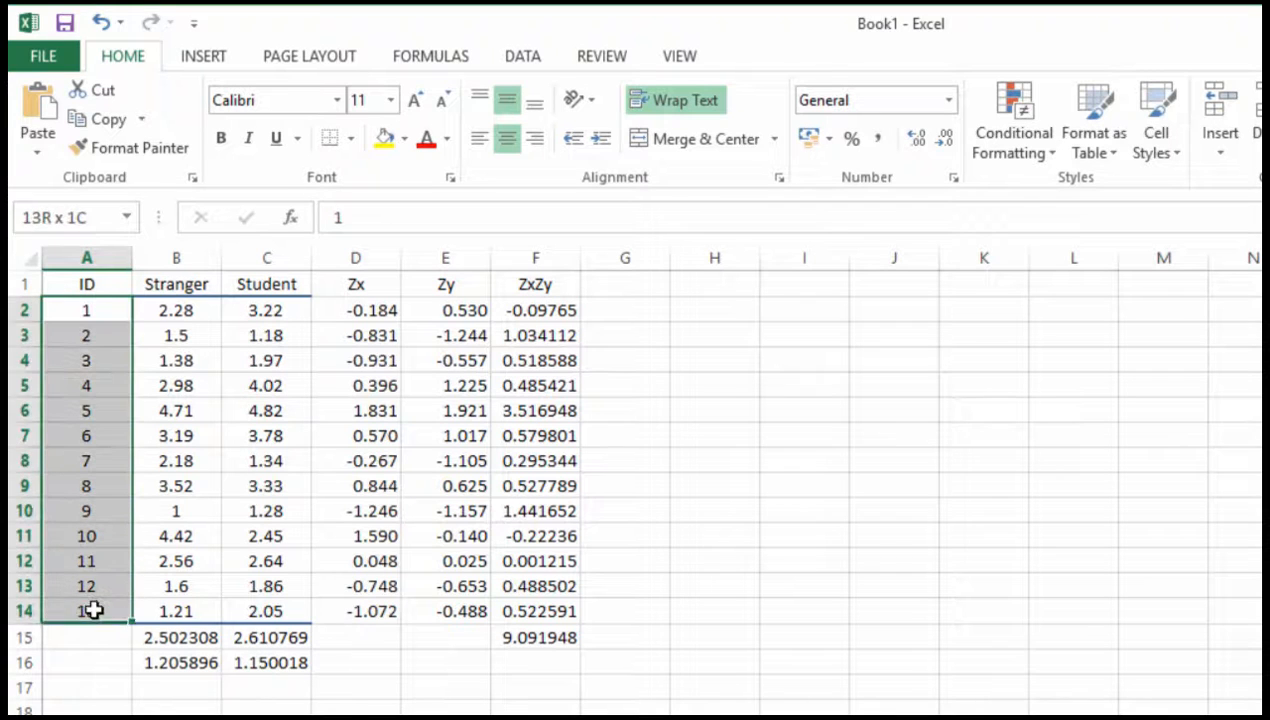
left_click(540, 662)
left_click(553, 636)
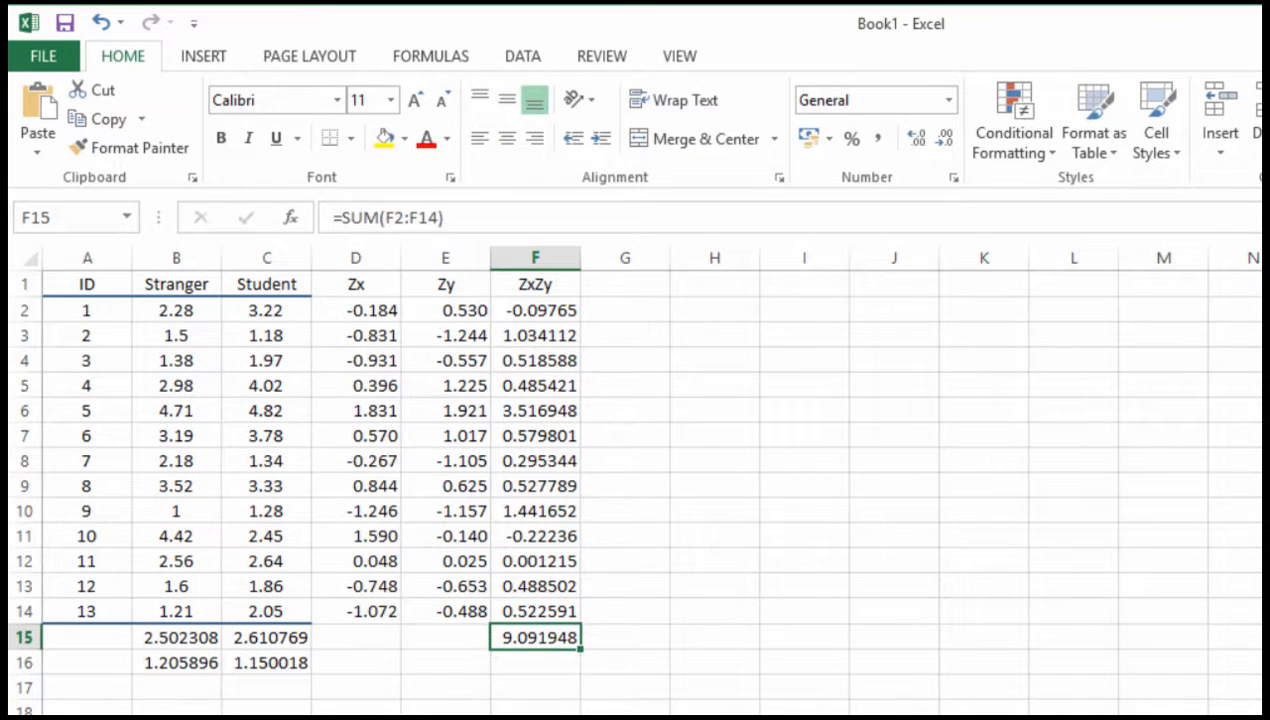
Calculate Pearson's r in cell F16 by dividing the product sum by 12 with =F15/12.
left_click(548, 661)
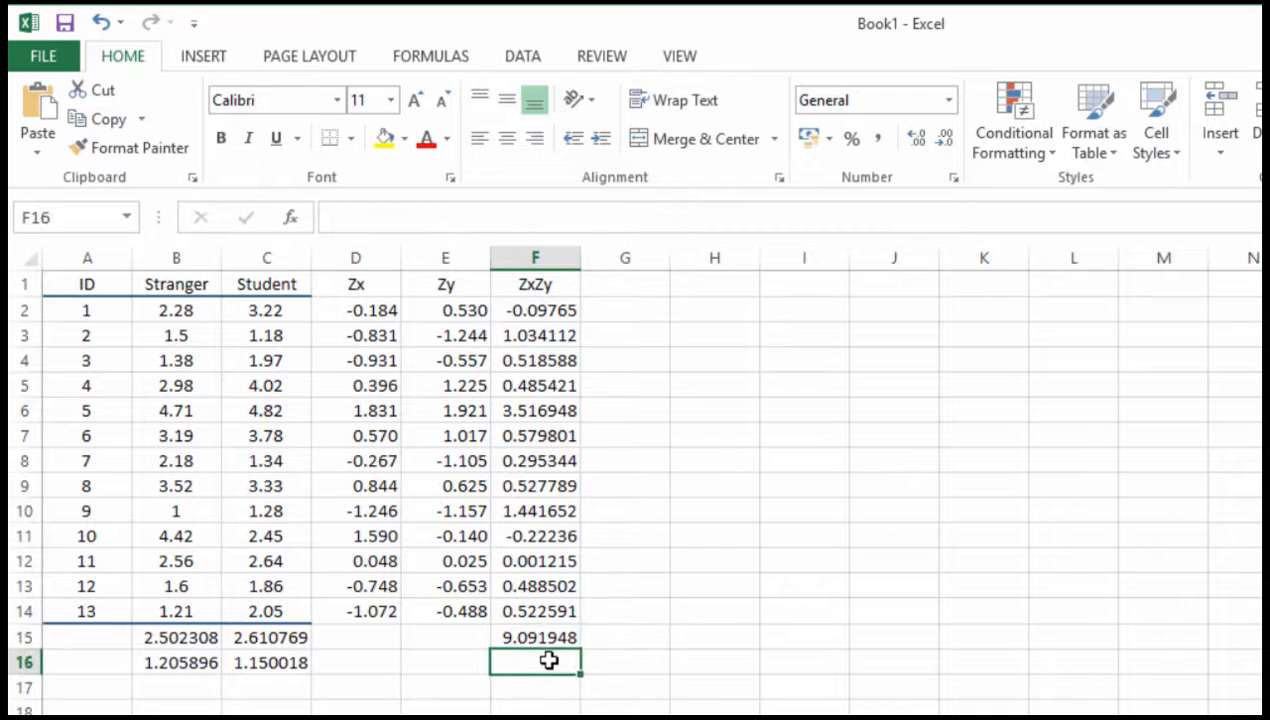
type("=F")
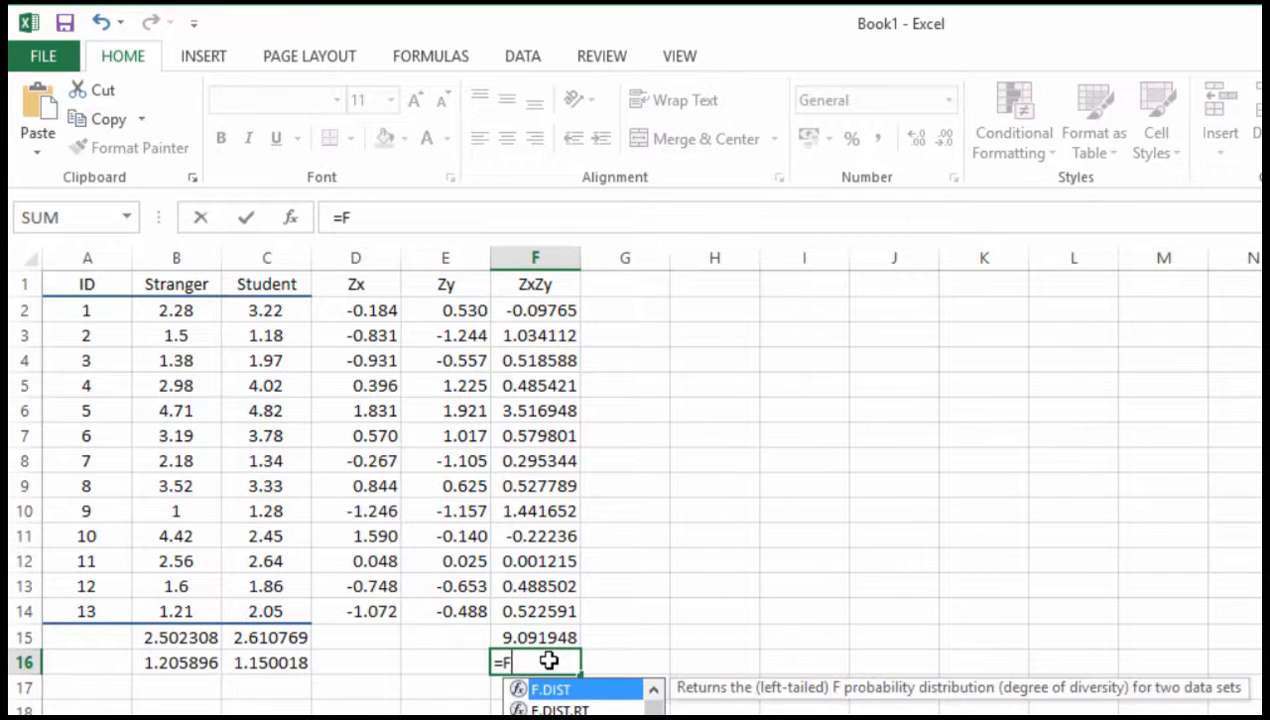
type("1")
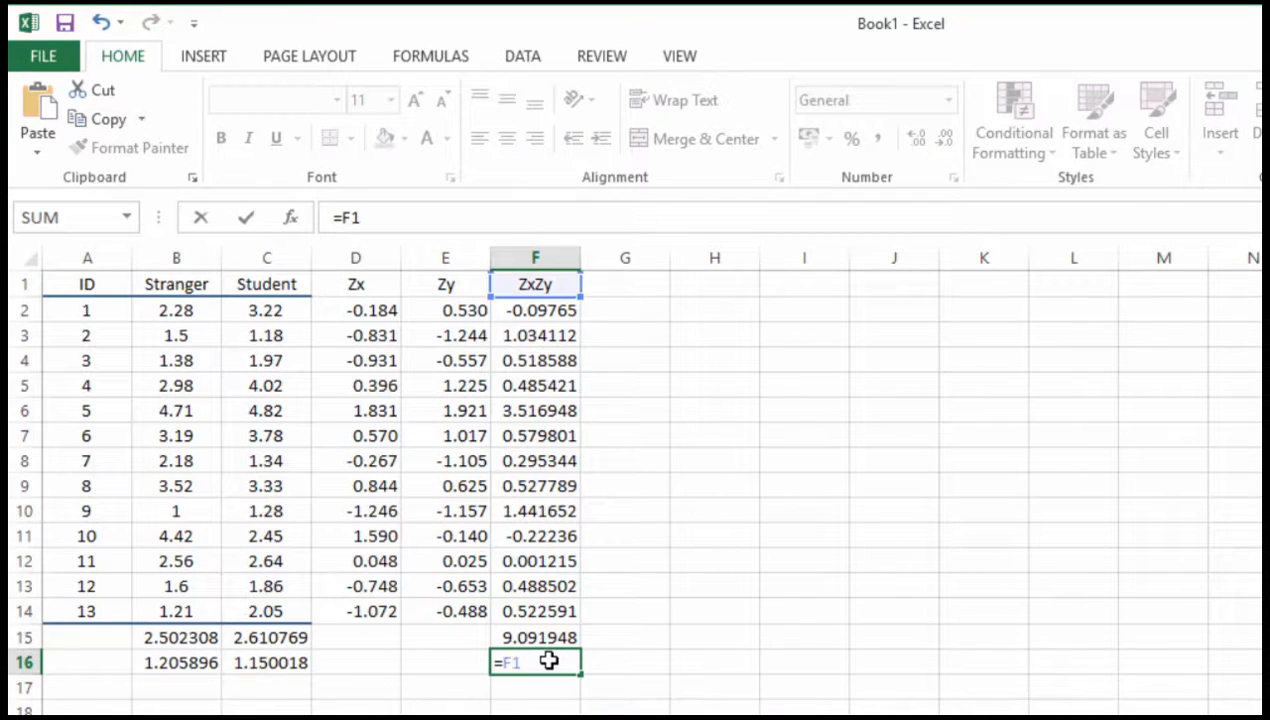
type("5/12")
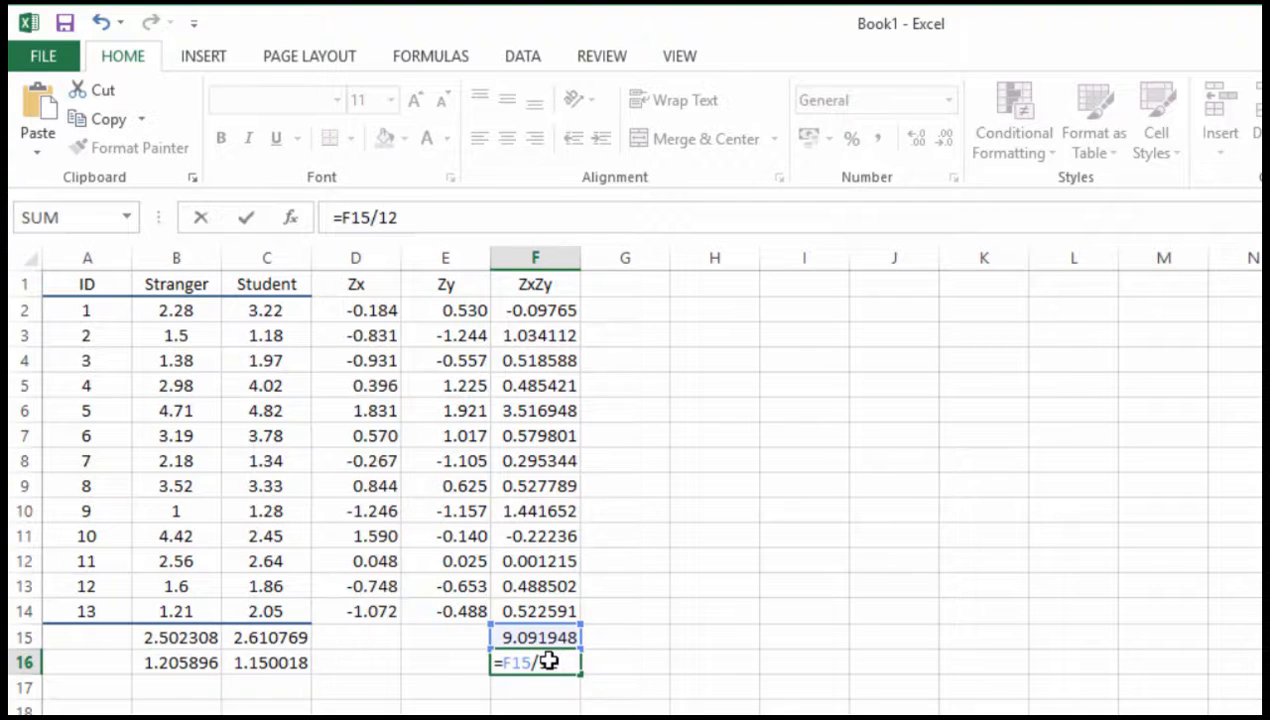
key("Return")
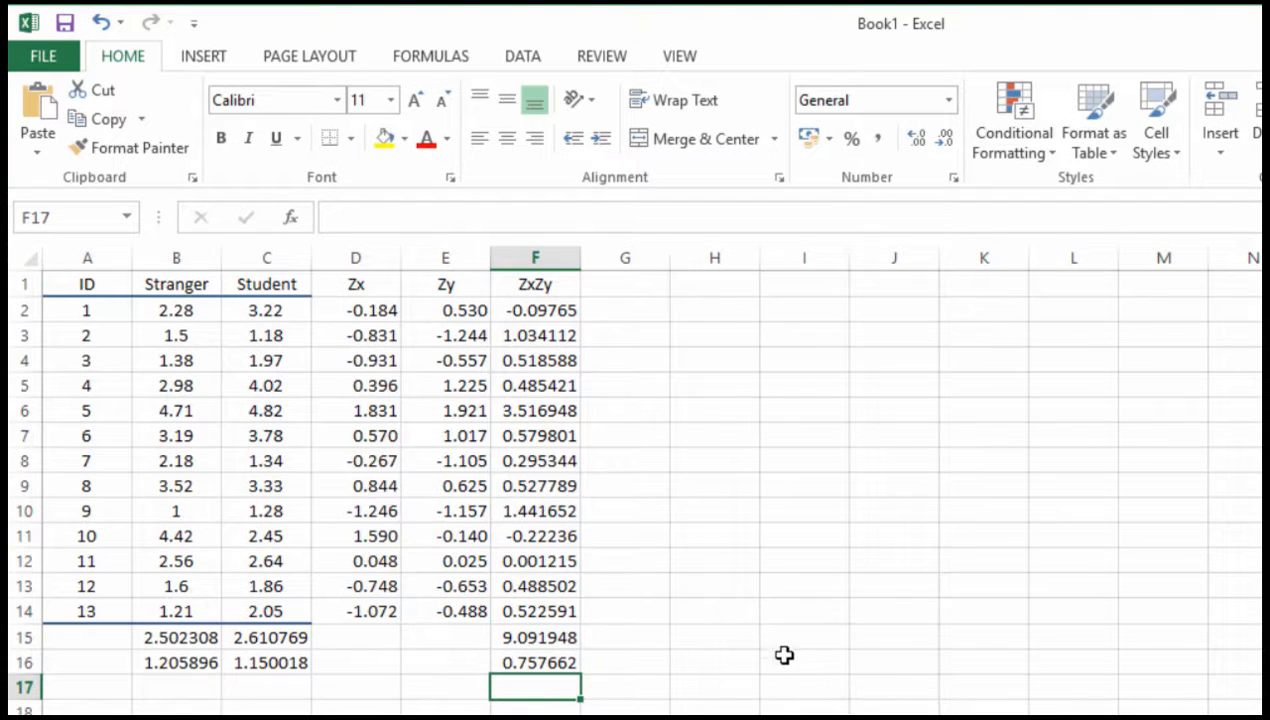
Display the correlation in F16 with three decimal places.
left_click(575, 660)
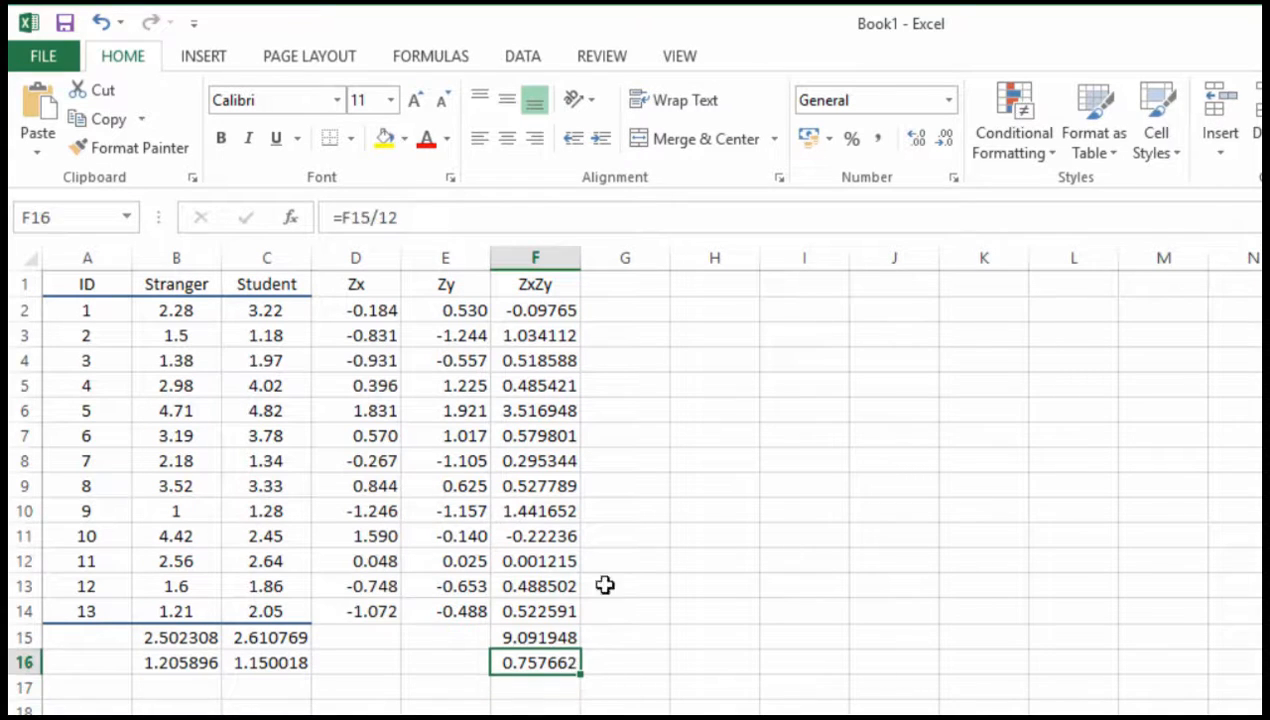
left_click(949, 143)
left_click(949, 143)
left_click(949, 143)
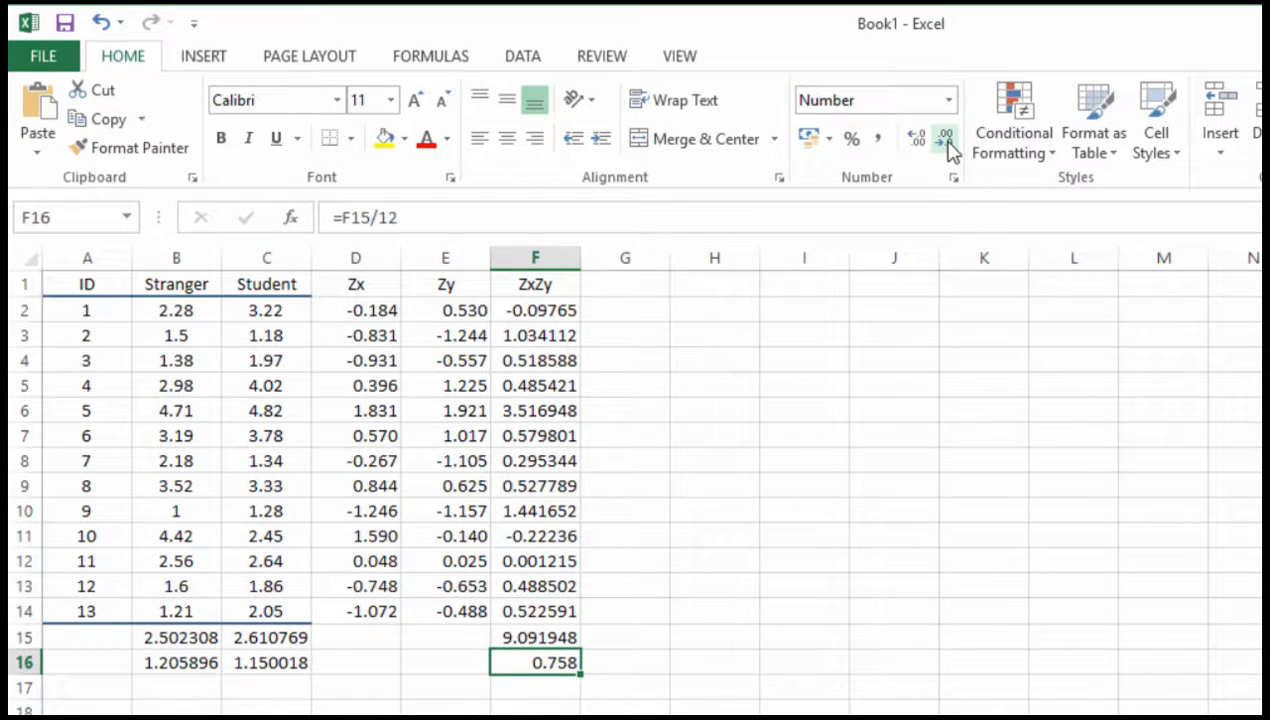